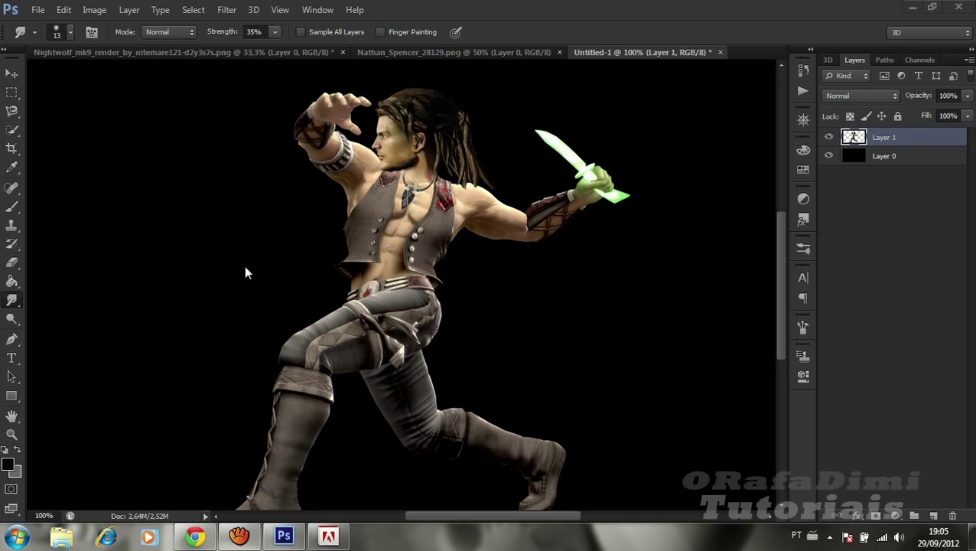
Return to Photoshop and display the Nightwolf_mk9_render document on its transparent background
click(202, 536)
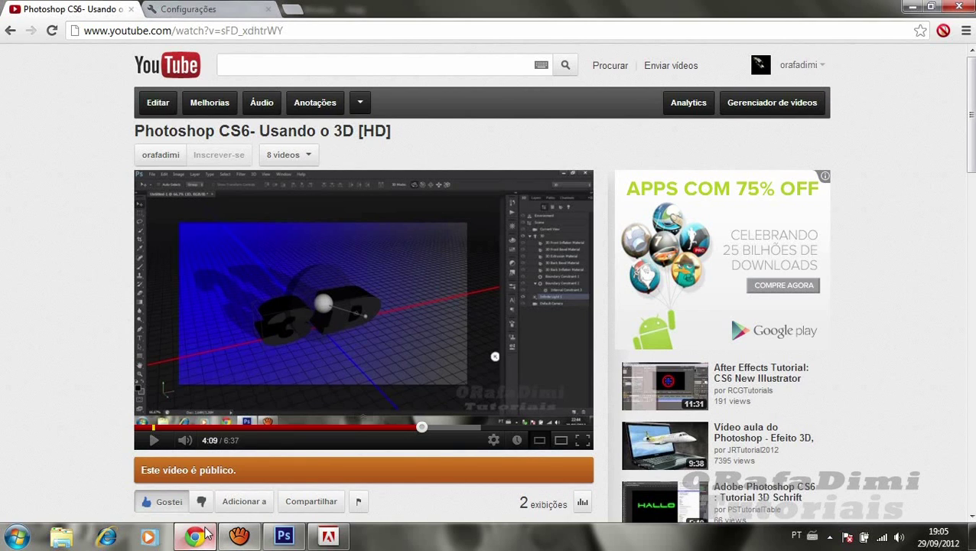
click(268, 539)
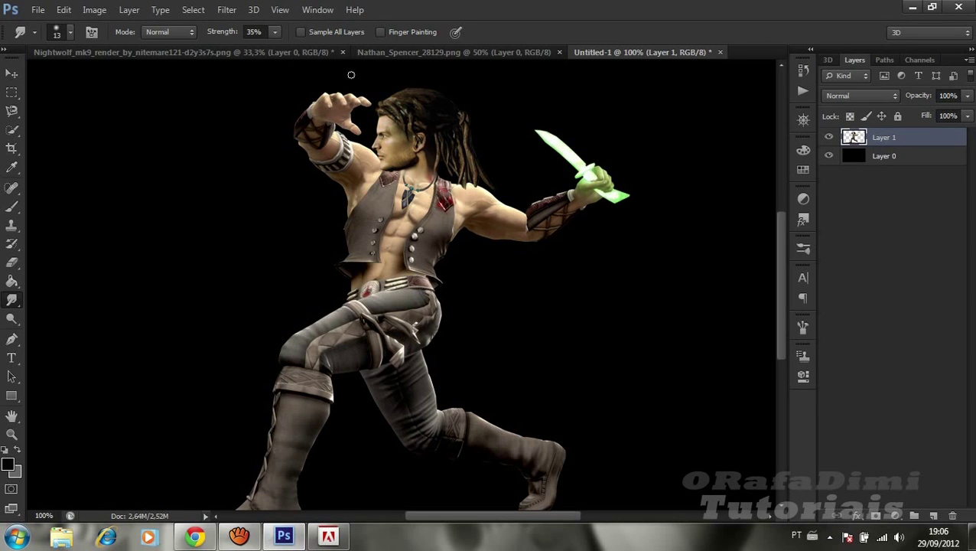
click(383, 53)
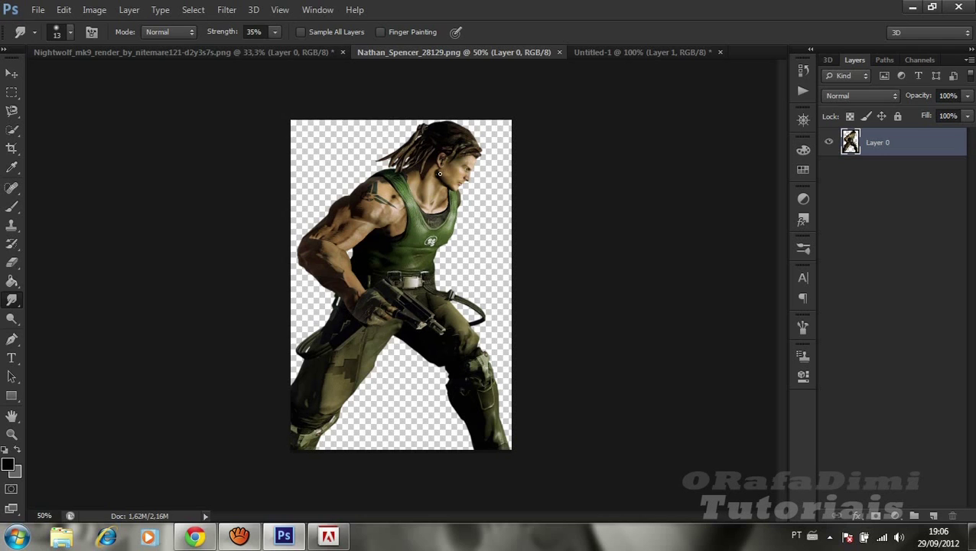
click(288, 51)
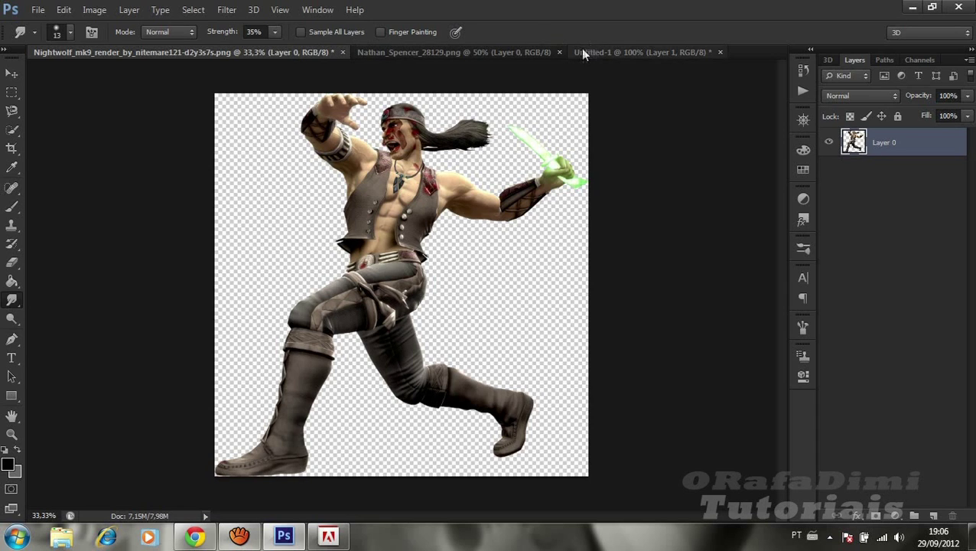
click(37, 9)
click(37, 9)
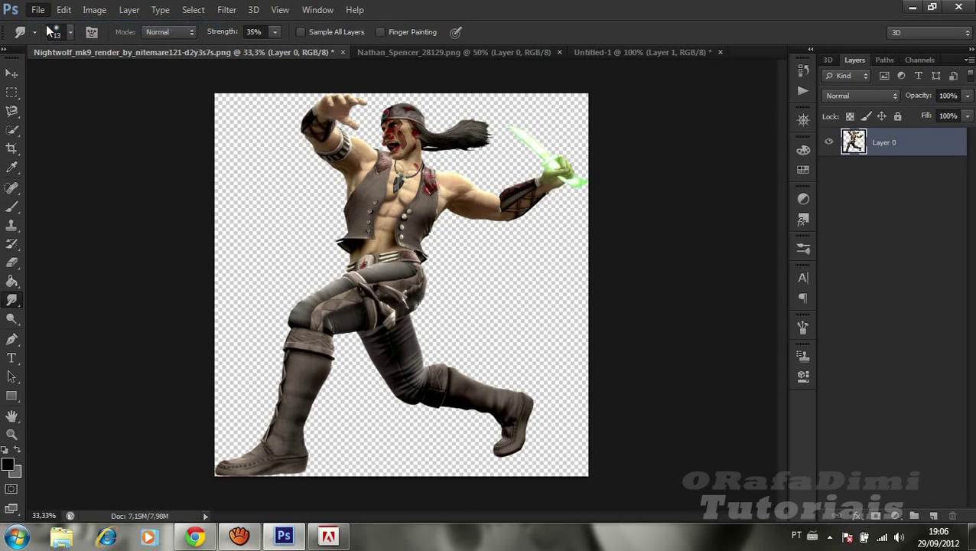
Create a new 1280×720 px, 72 ppi document, Untitled-2, with White background contents
key(ctrl+n)
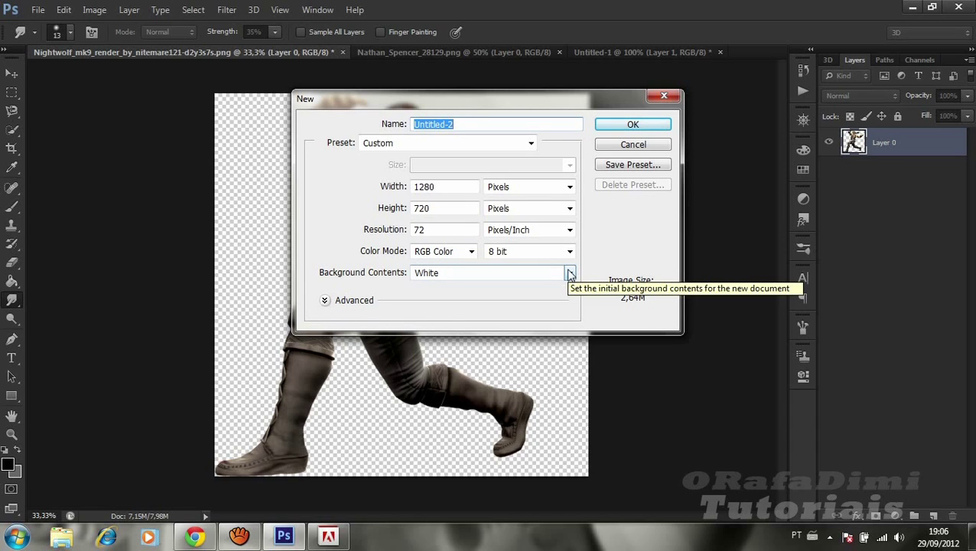
click(569, 274)
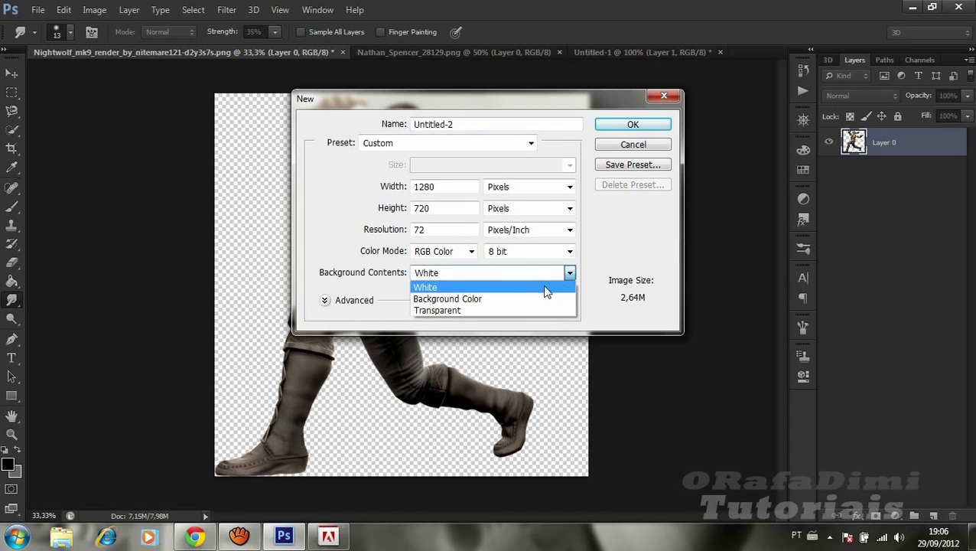
click(545, 288)
click(568, 275)
click(568, 275)
click(569, 275)
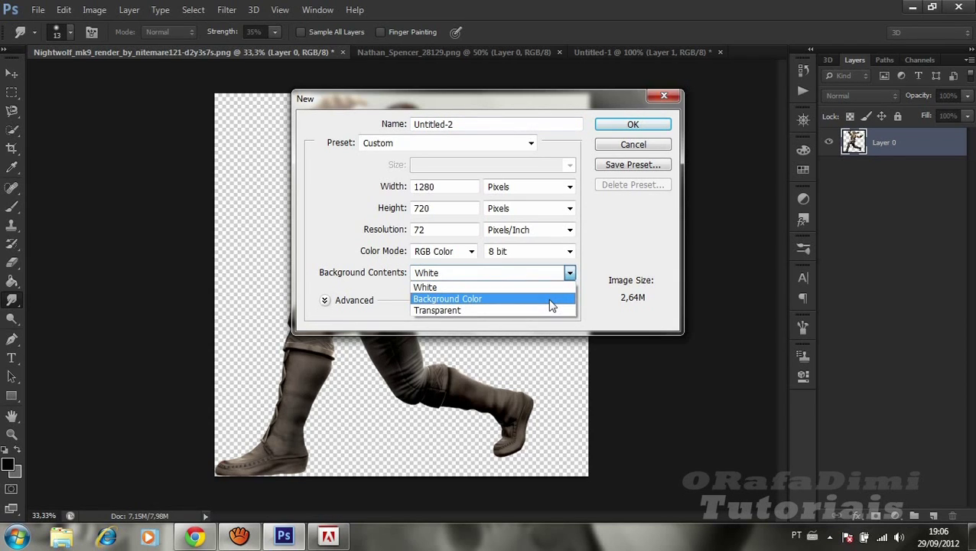
click(551, 303)
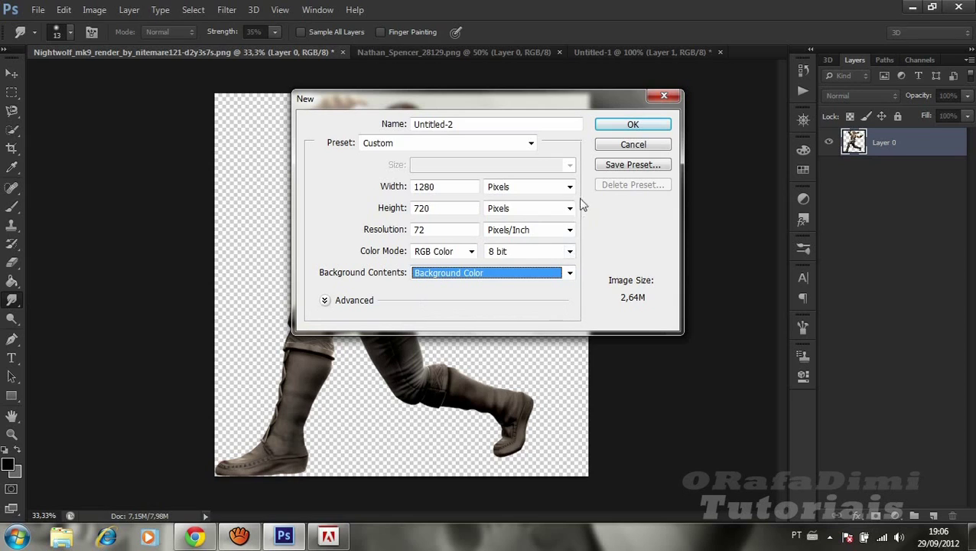
click(558, 273)
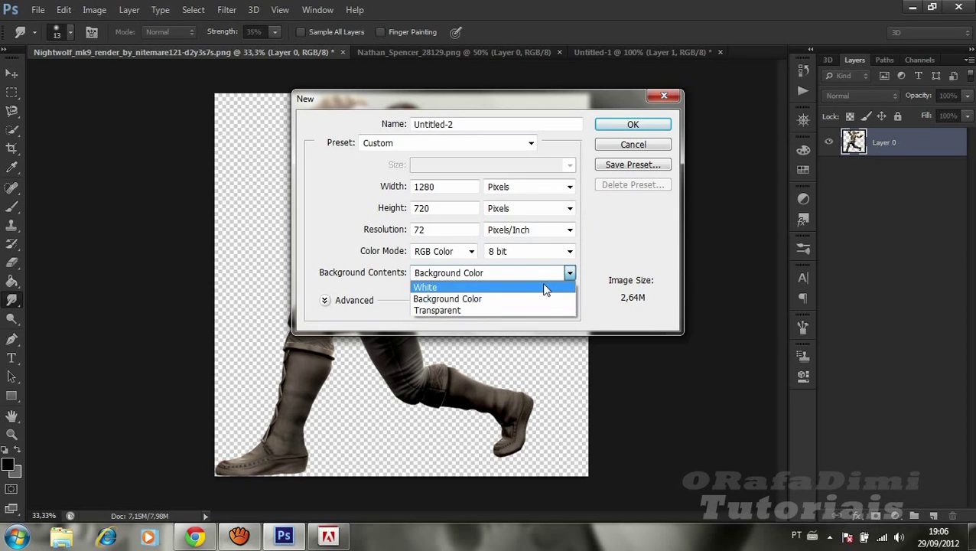
click(545, 287)
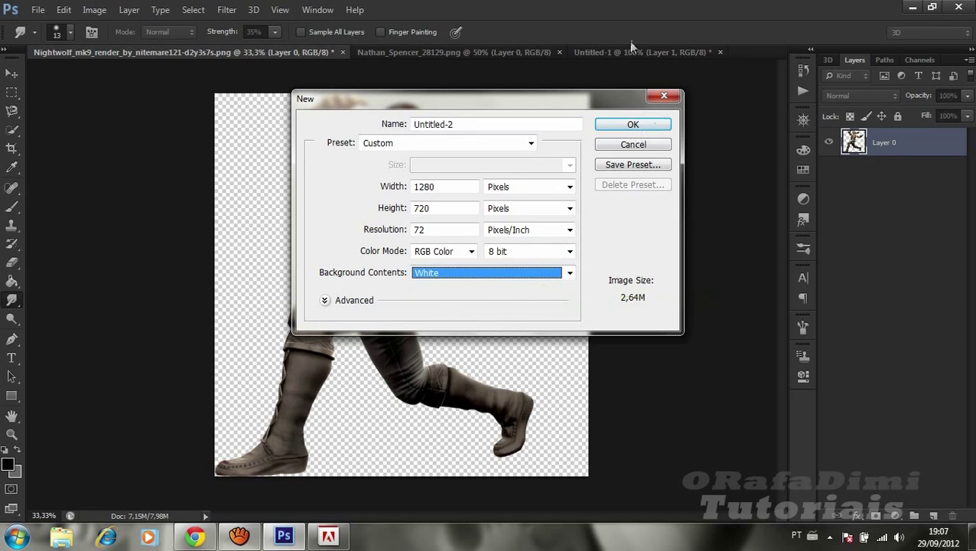
click(633, 125)
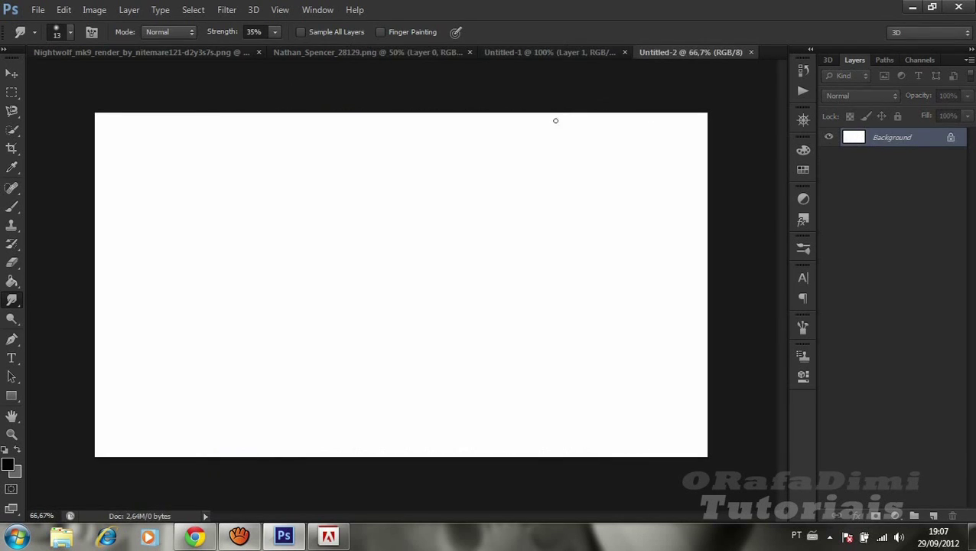
double_click(952, 141)
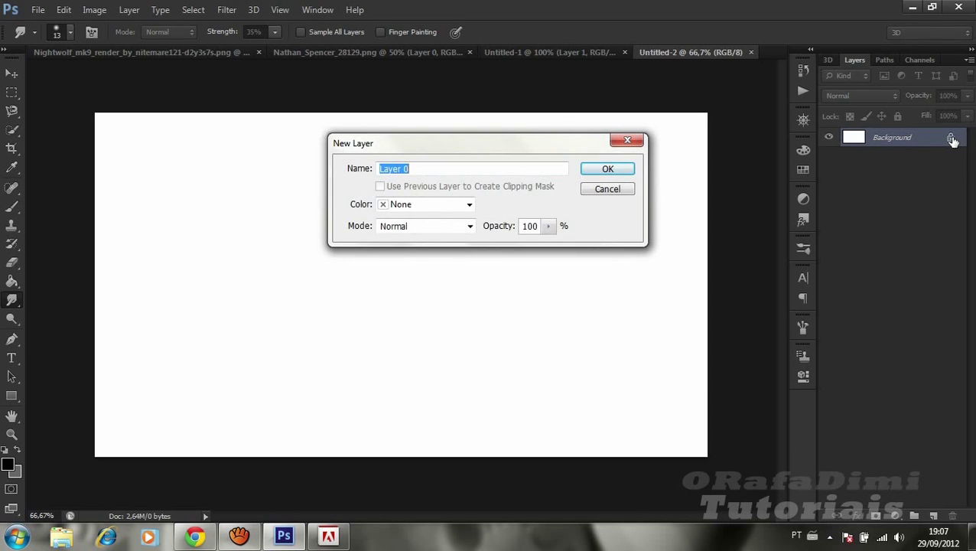
key(Return)
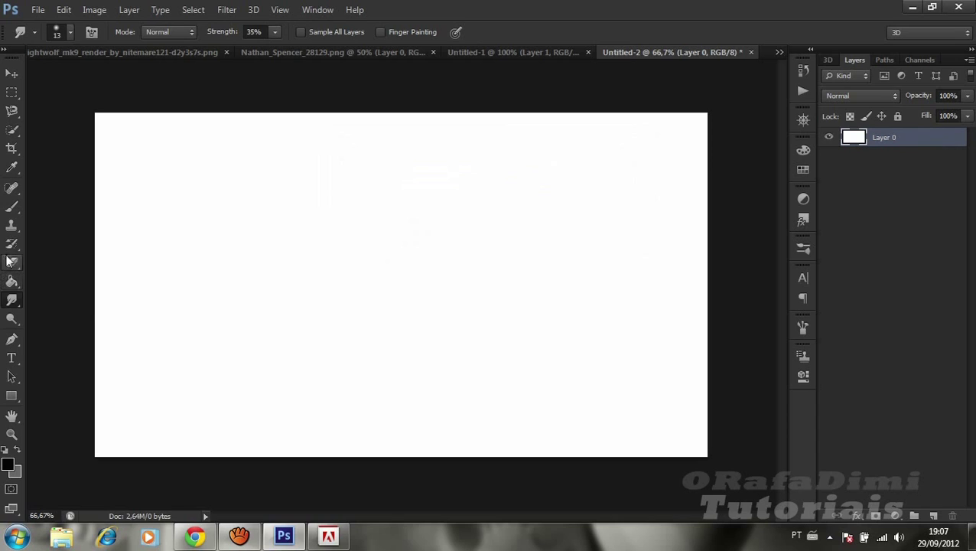
click(9, 281)
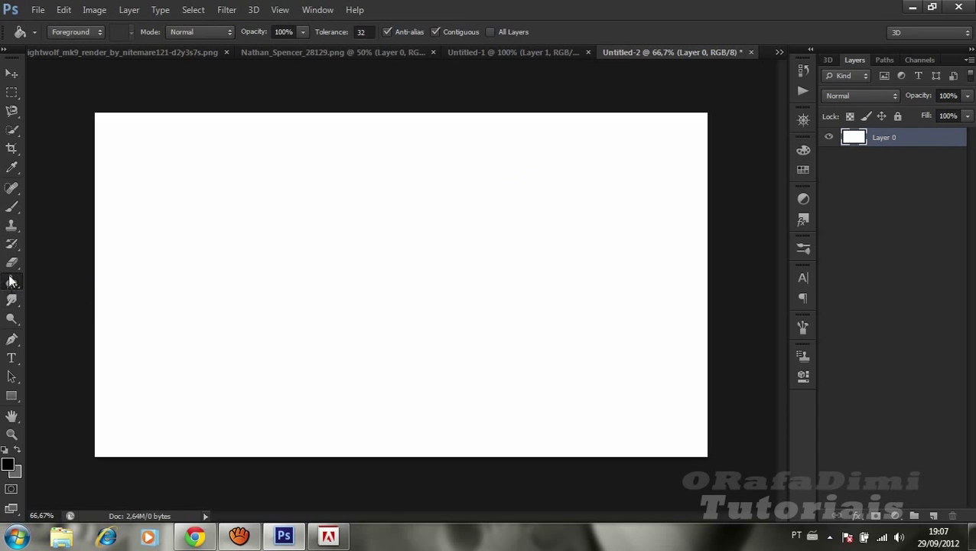
click(230, 248)
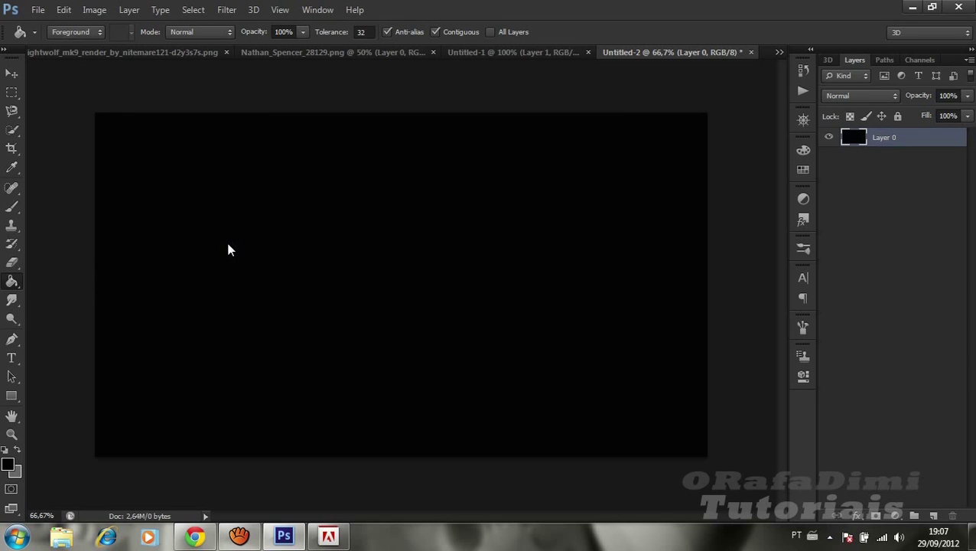
click(283, 52)
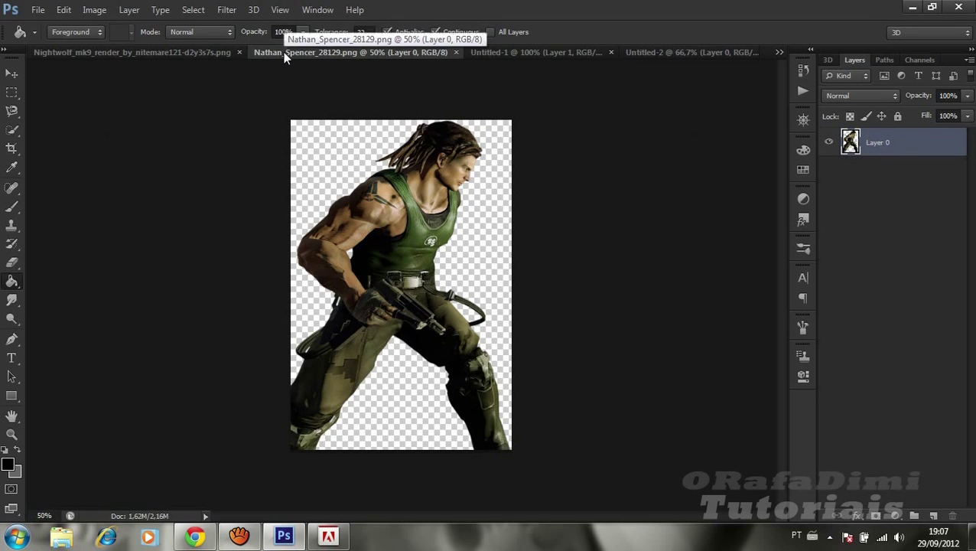
click(11, 92)
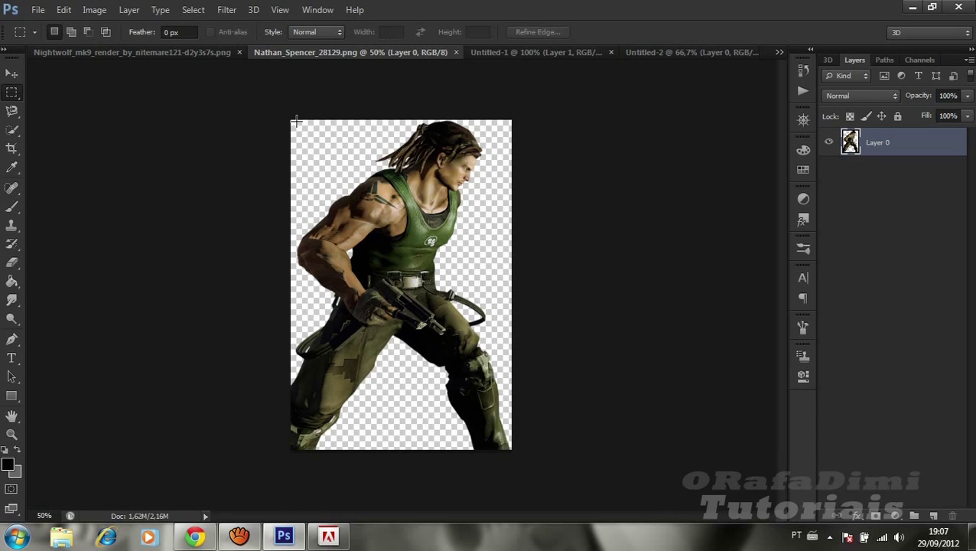
drag(298, 123, 511, 208)
click(11, 71)
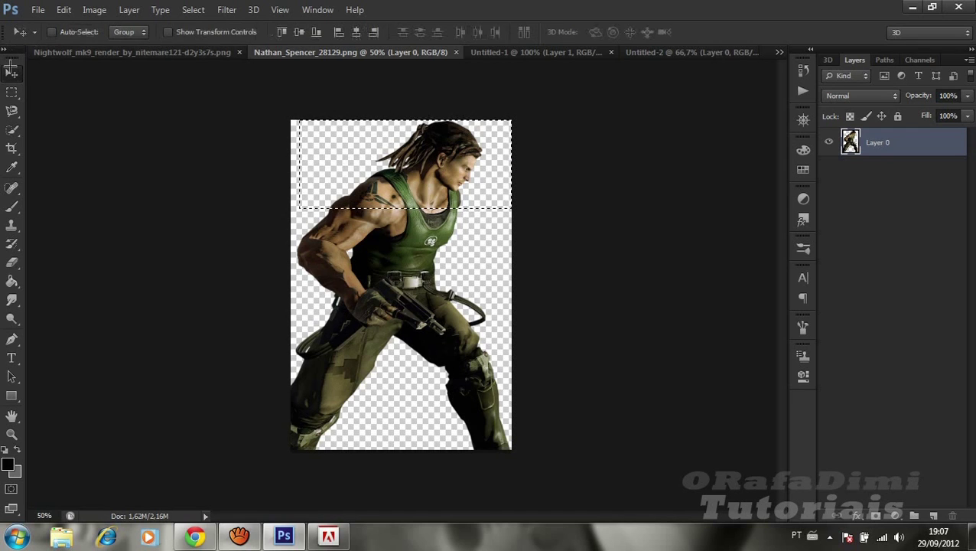
drag(487, 146, 681, 60)
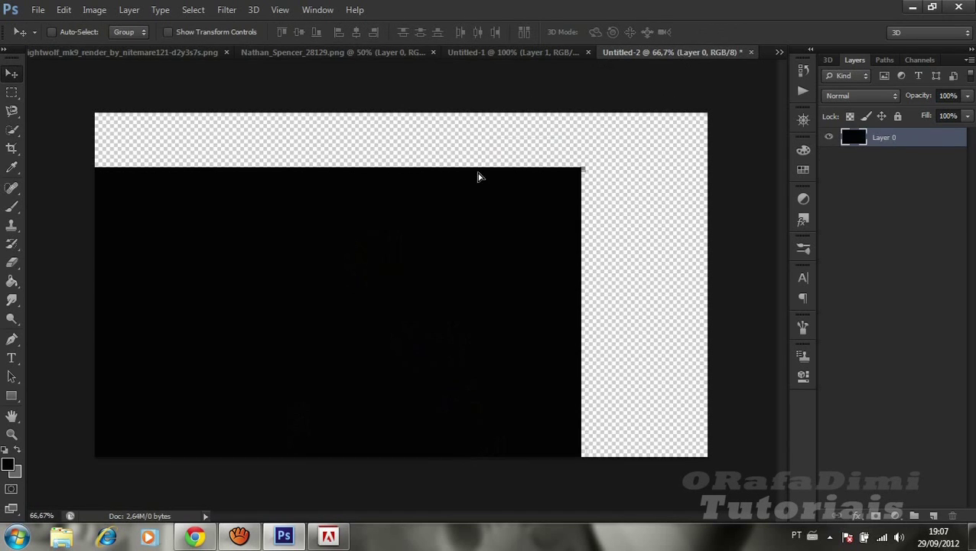
drag(681, 59, 485, 182)
click(256, 54)
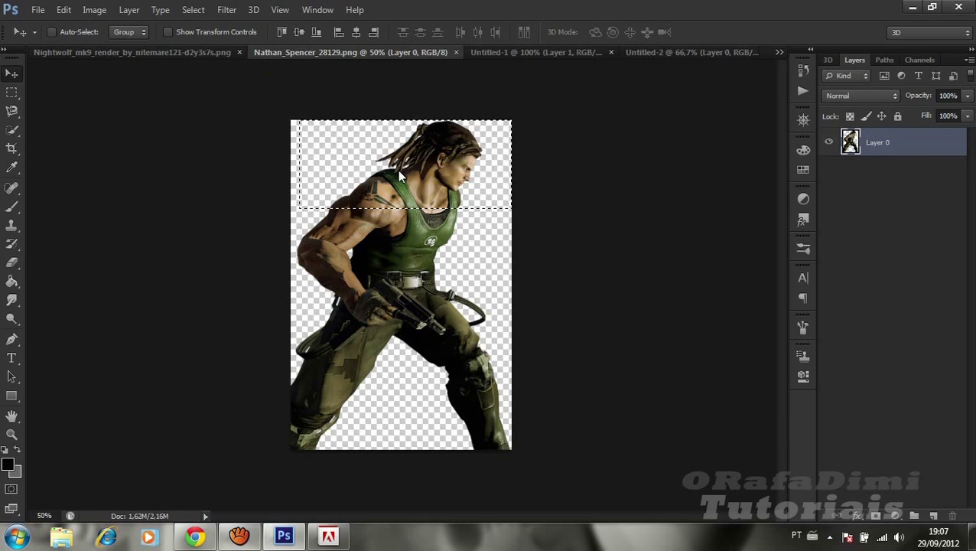
drag(400, 176, 677, 74)
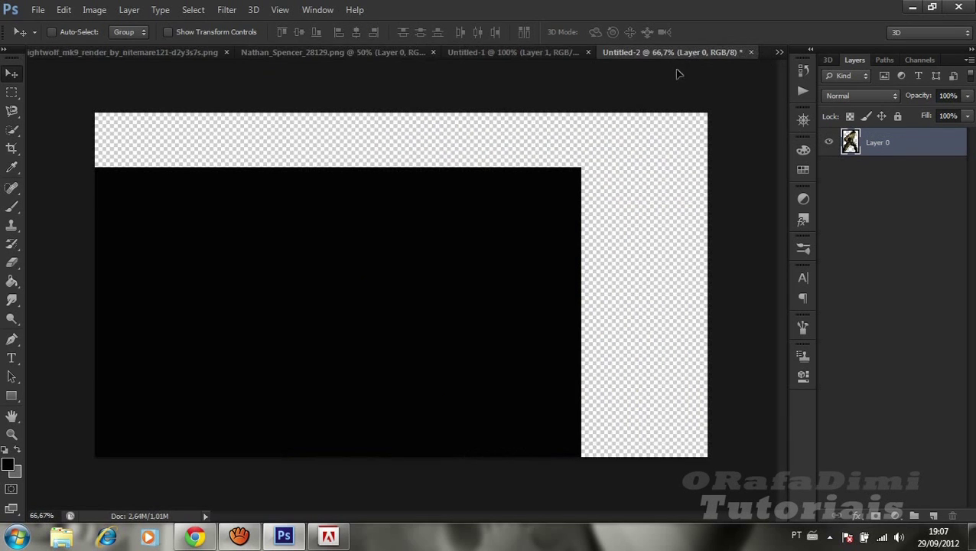
drag(677, 74, 474, 232)
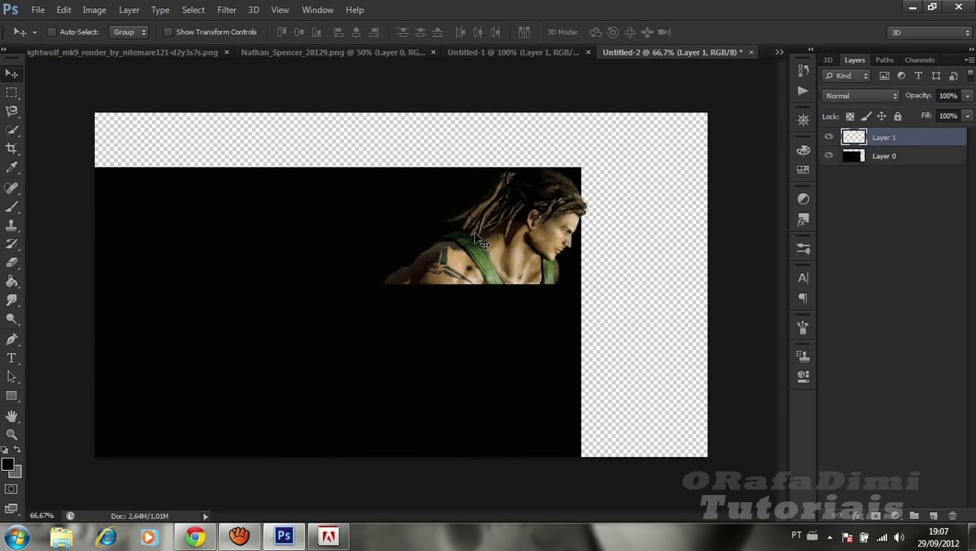
Reposition the black Layer 0 so it covers the whole canvas
click(900, 159)
drag(244, 355, 387, 304)
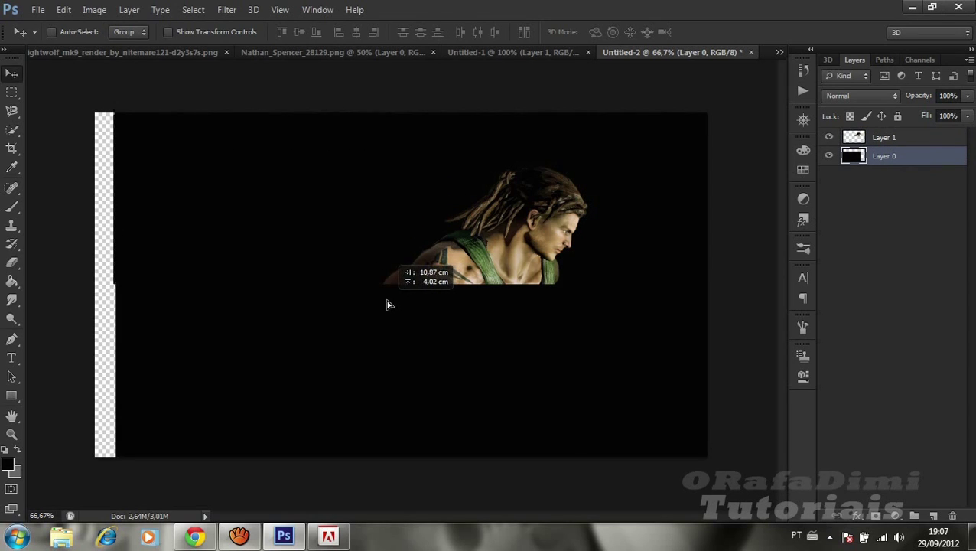
key(Left)
key(Left)
key(Left)
key(Left)
key(Left)
key(Left)
key(Left)
key(Left)
key(Left)
key(Left)
key(Left)
key(Left)
key(Left)
key(Left)
key(Left)
key(Left)
key(Left)
key(Left)
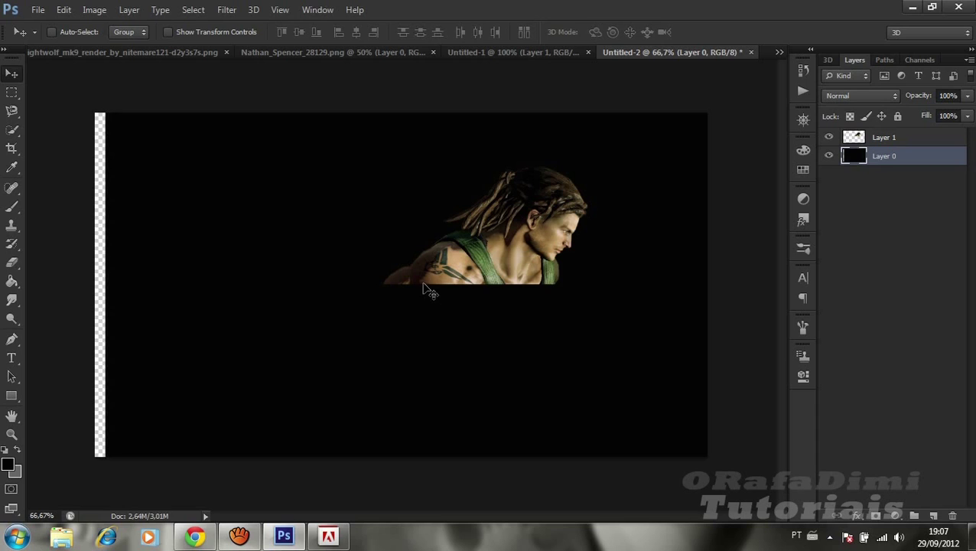
drag(342, 305, 331, 312)
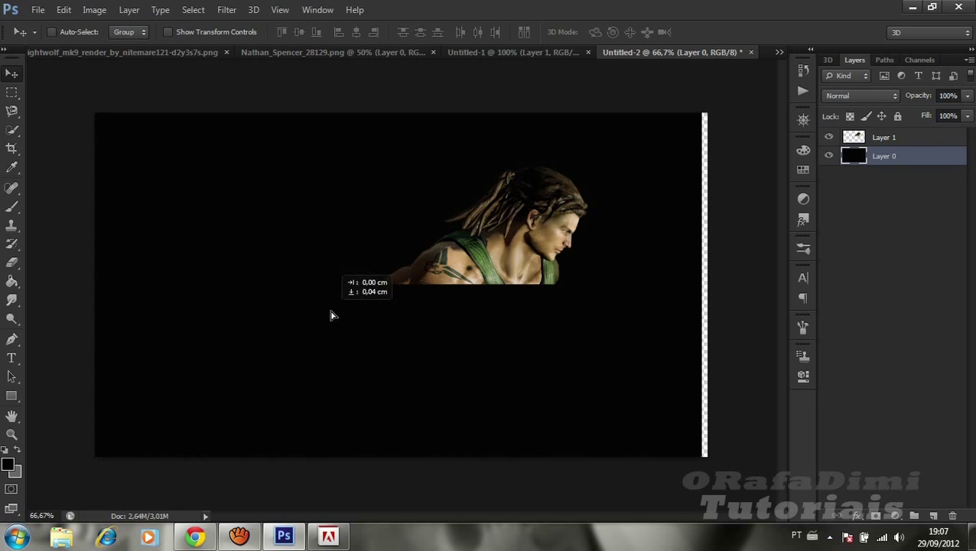
drag(330, 313, 334, 309)
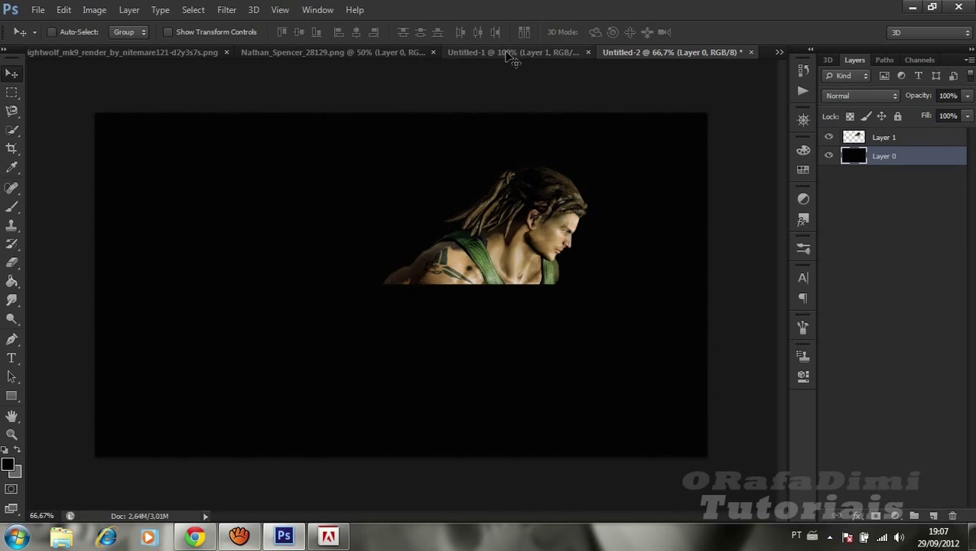
Close the Nathan_Spencer image, leaving the Nightwolf document showing
click(372, 54)
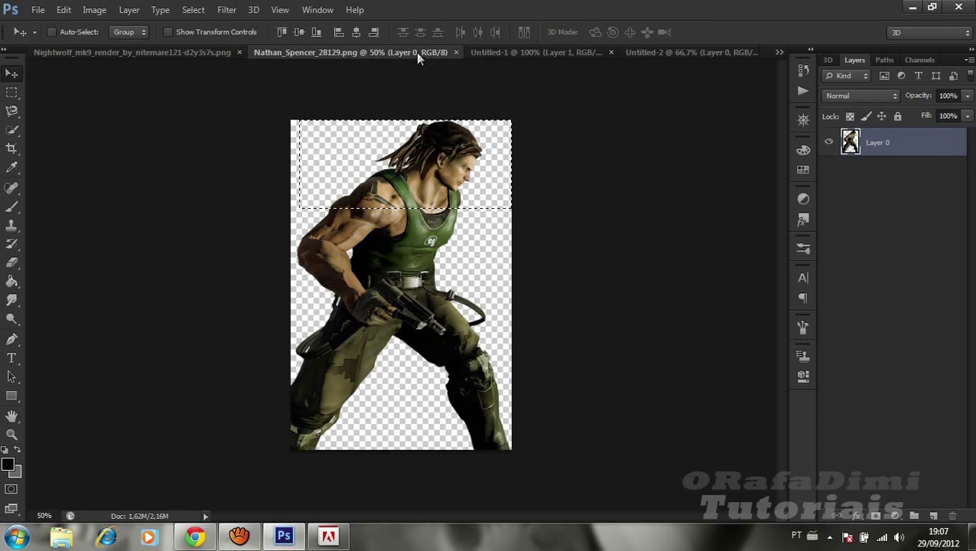
click(455, 53)
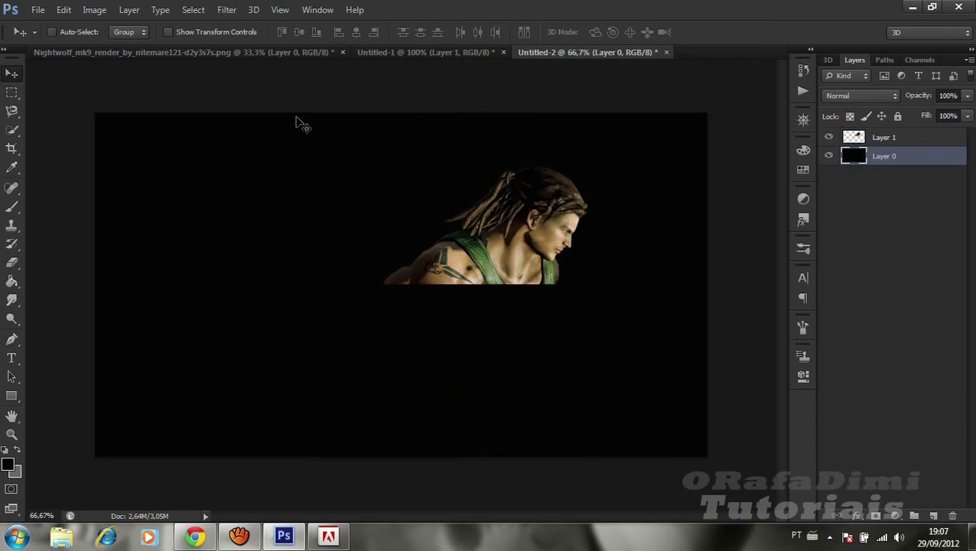
click(252, 53)
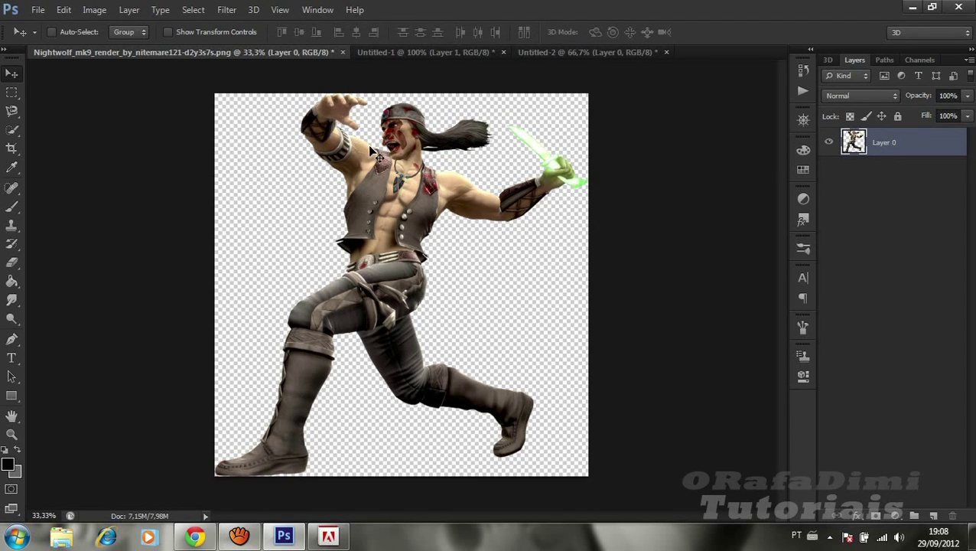
Bring Nightwolf into Untitled-2 as Layer 2, scale it proportionally to about 38%, and position it
drag(389, 177, 538, 60)
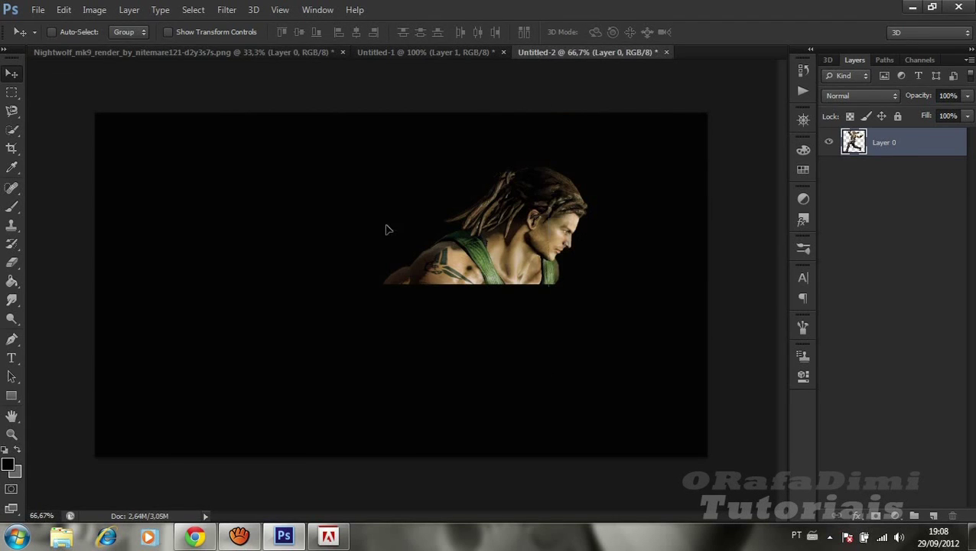
drag(538, 59, 391, 236)
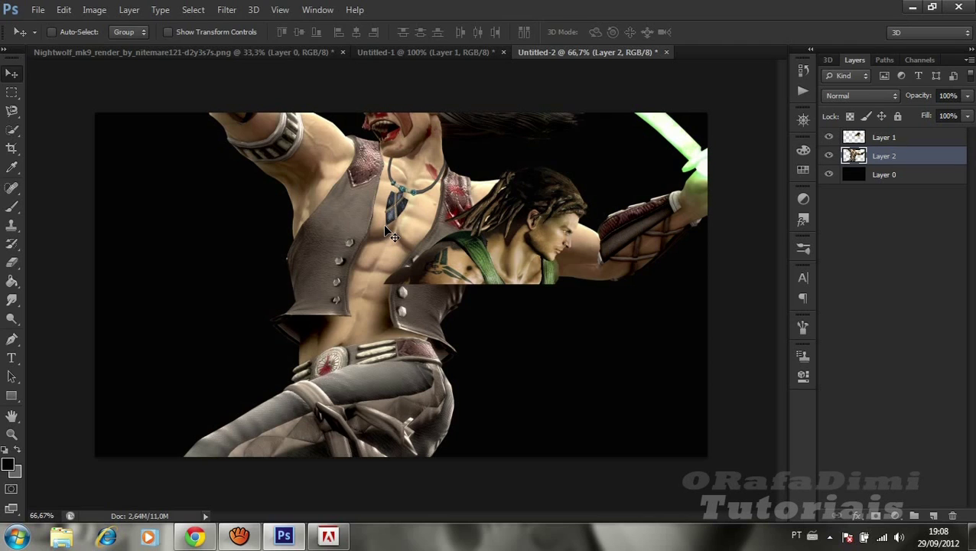
key(ctrl+t)
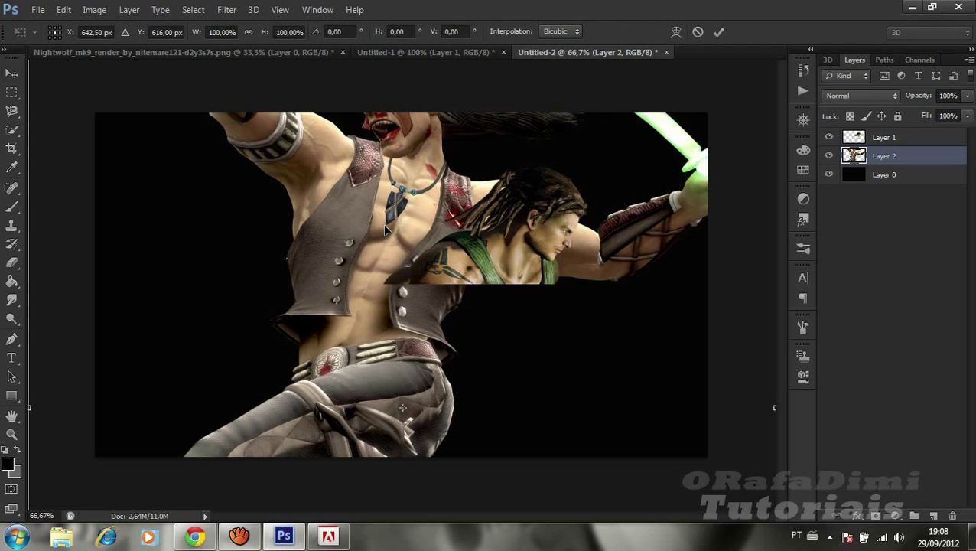
click(249, 32)
drag(222, 247, 234, 311)
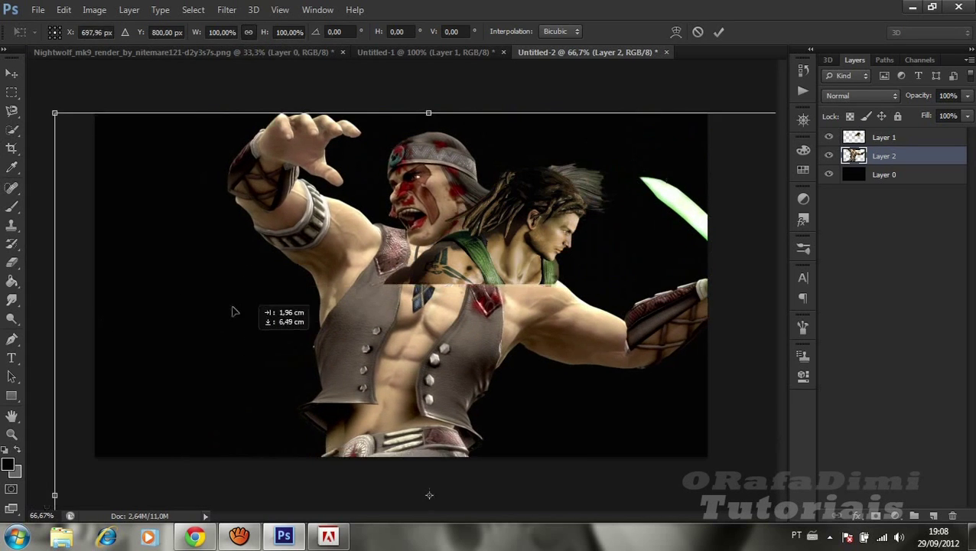
drag(56, 114, 377, 381)
drag(441, 429, 519, 497)
mouse_move(462, 412)
mouse_down()
mouse_move(325, 237)
mouse_move(195, 110)
mouse_move(284, 221)
mouse_up()
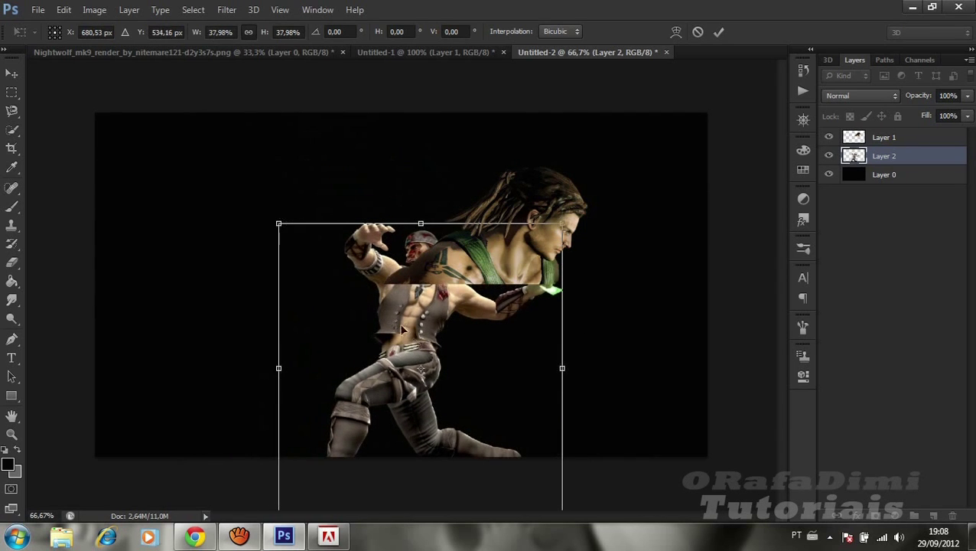
drag(422, 342, 375, 251)
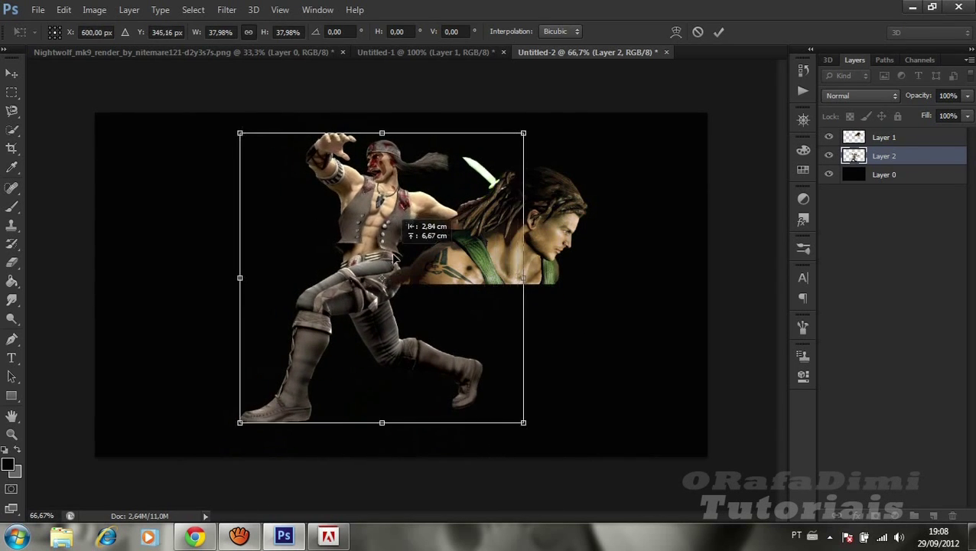
drag(375, 250, 414, 259)
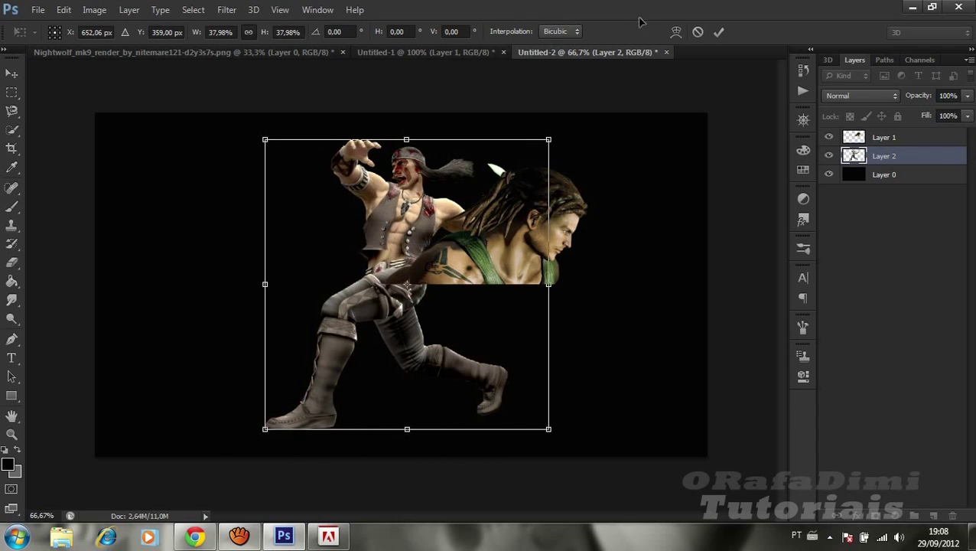
click(721, 33)
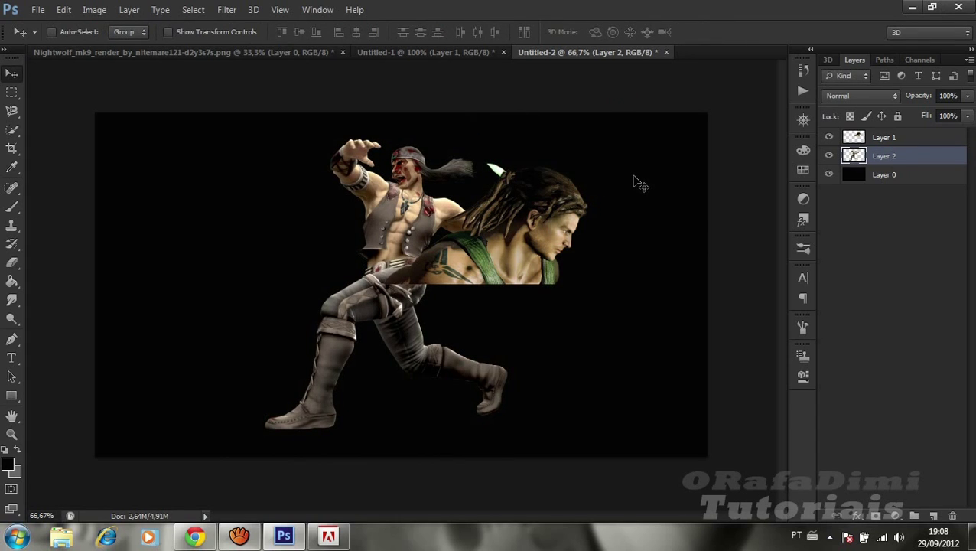
Mirror the head on Layer 1 horizontally by setting width to -100%
click(890, 140)
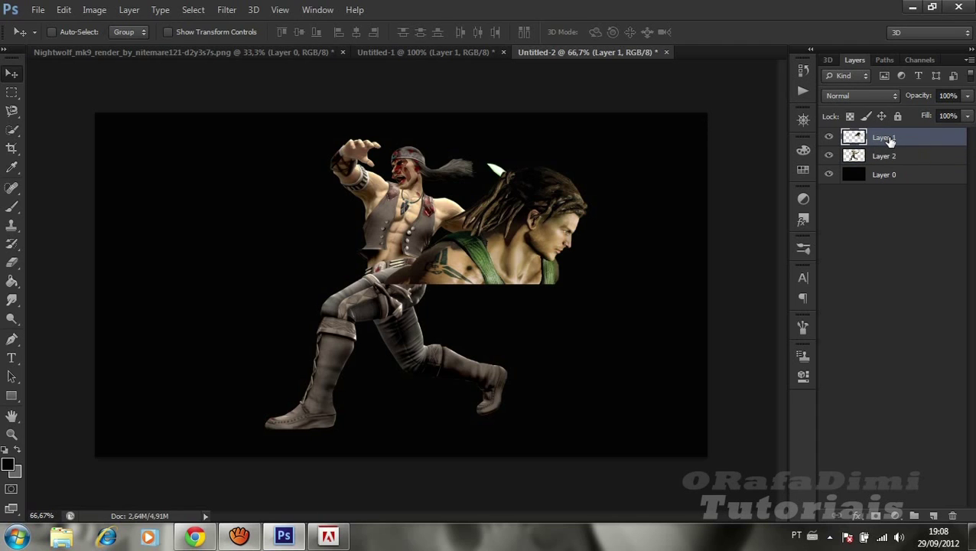
key(ctrl+t)
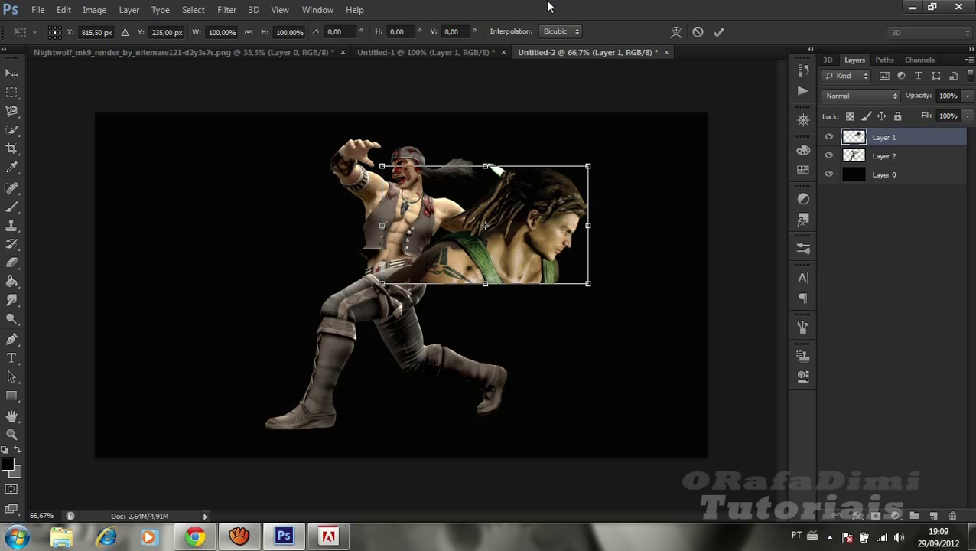
click(277, 31)
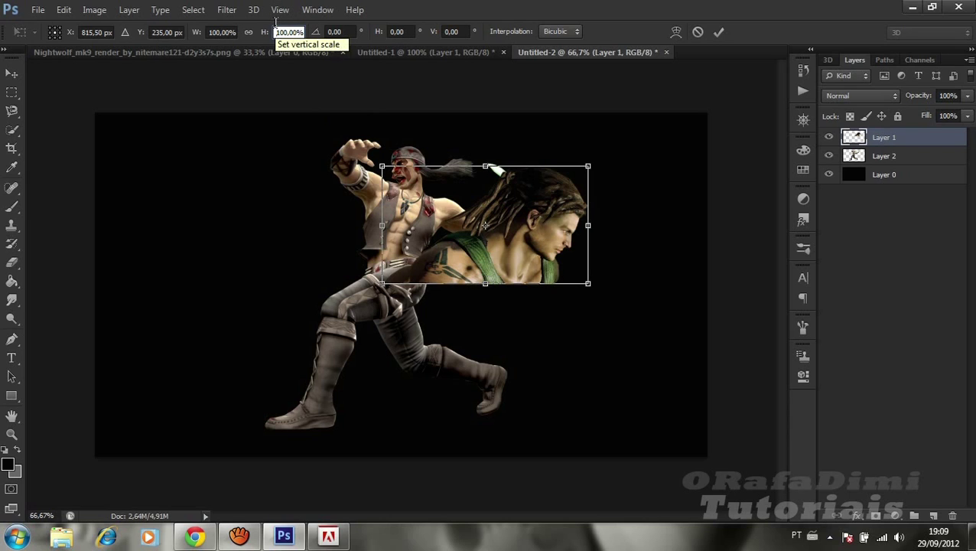
click(209, 32)
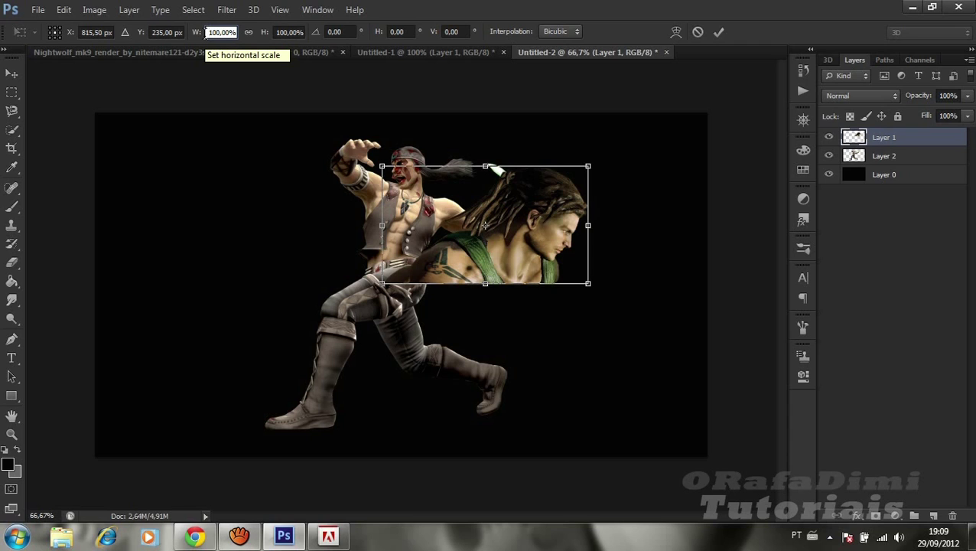
text(-)
key(Return)
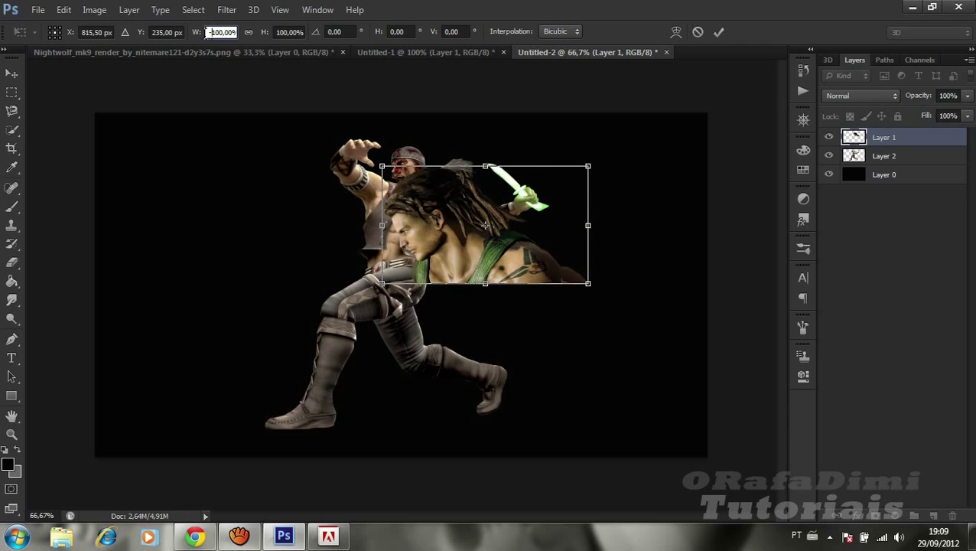
click(248, 35)
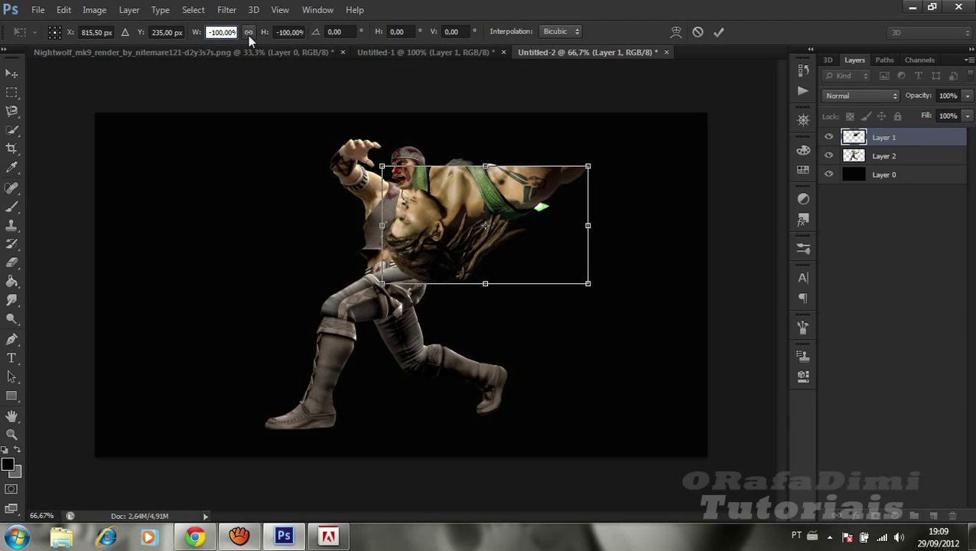
click(279, 35)
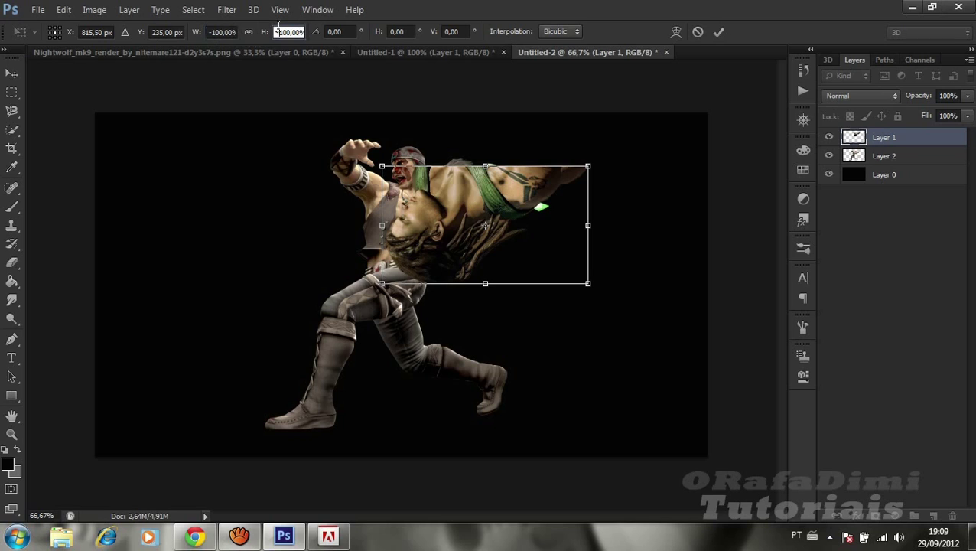
key(Delete)
key(Return)
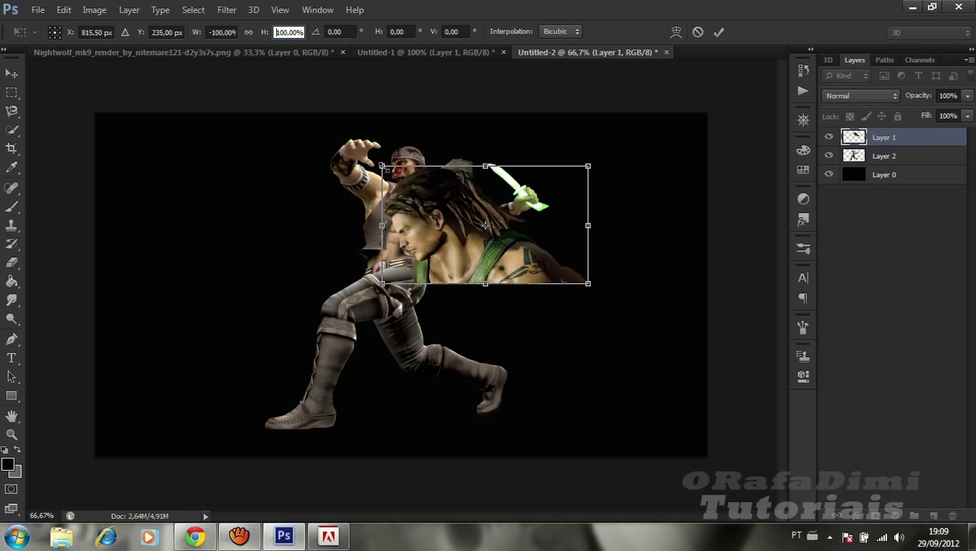
Shrink the mirrored head to about 67%×56% and apply the transform
drag(381, 166, 452, 219)
click(12, 74)
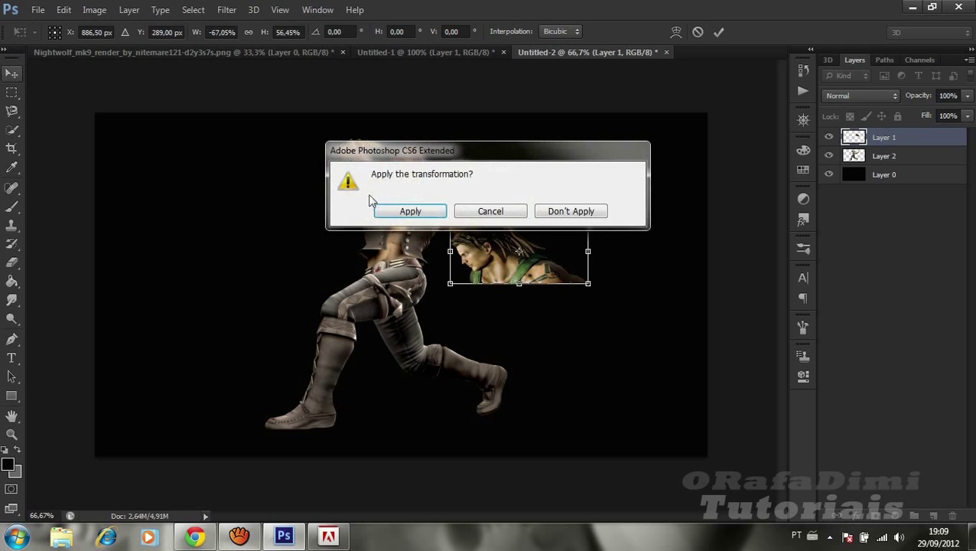
click(409, 209)
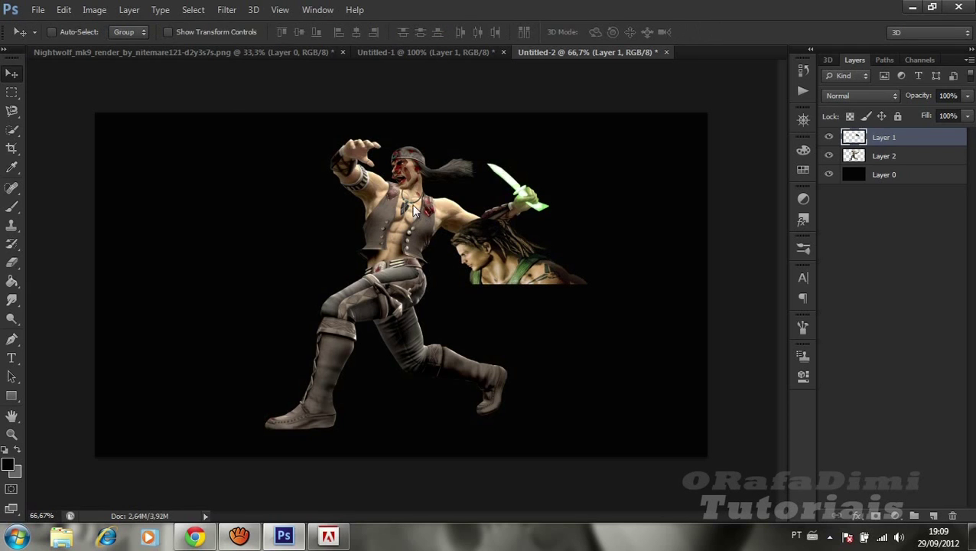
Erase Nightwolf's head, headband and ponytail from Layer 2 with a size-70 eraser
click(886, 159)
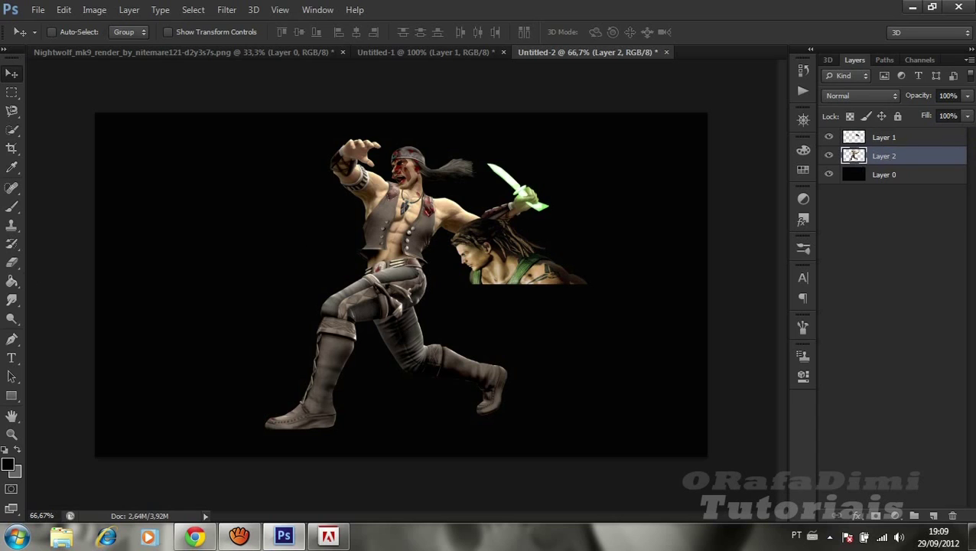
click(11, 264)
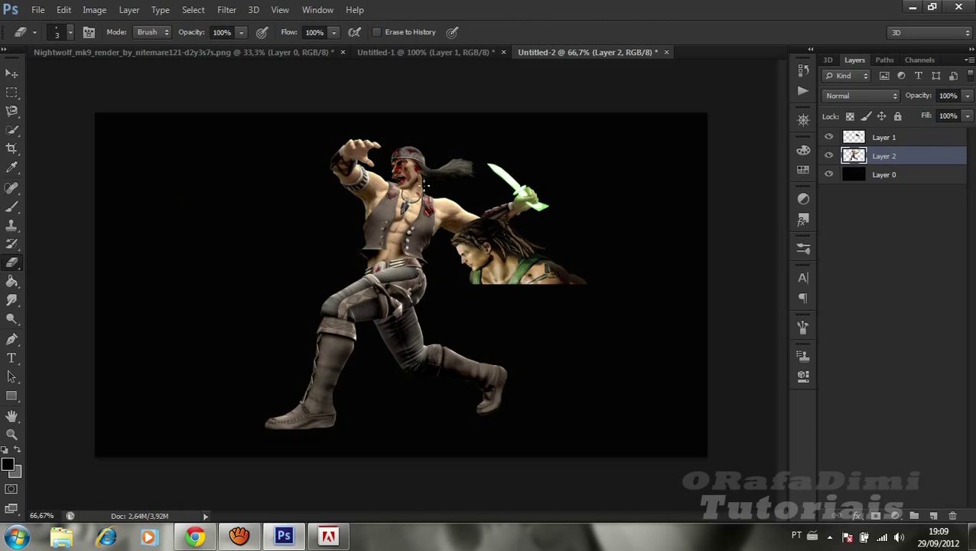
key(bracketright)
key(bracketright)
key(bracketright)
mouse_move(363, 127)
mouse_down()
mouse_move(456, 169)
mouse_move(403, 165)
mouse_up()
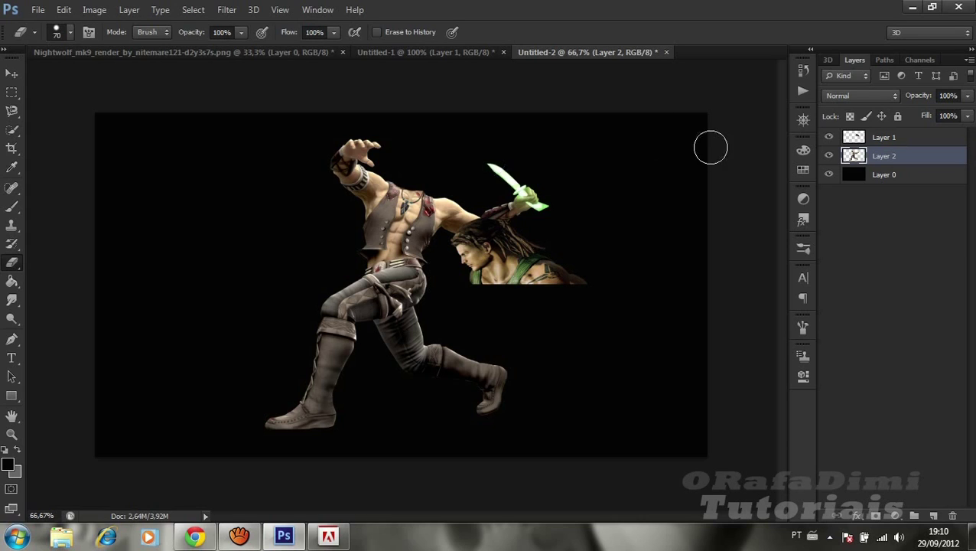
click(902, 139)
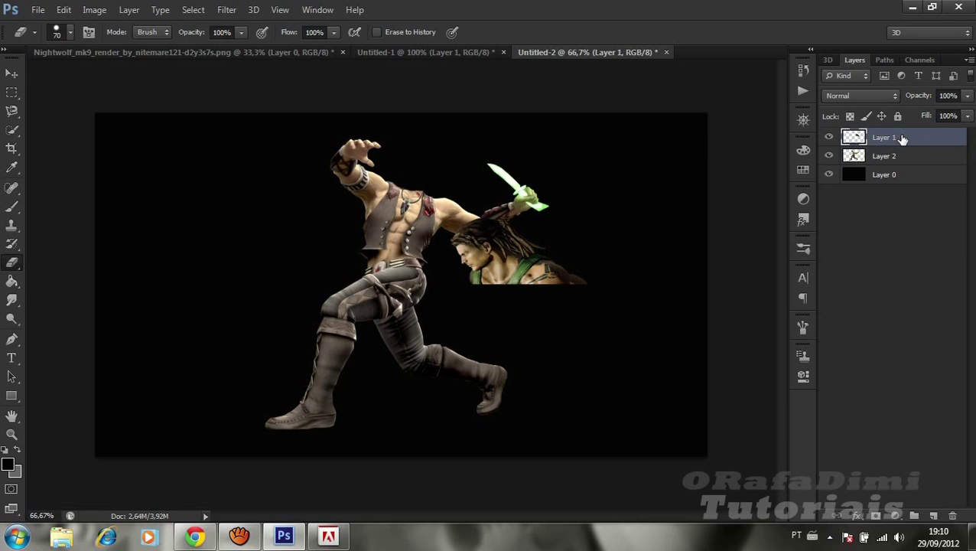
Move the new head onto Nightwolf's neck and erase its leftover shoulder and green shirt
key(v)
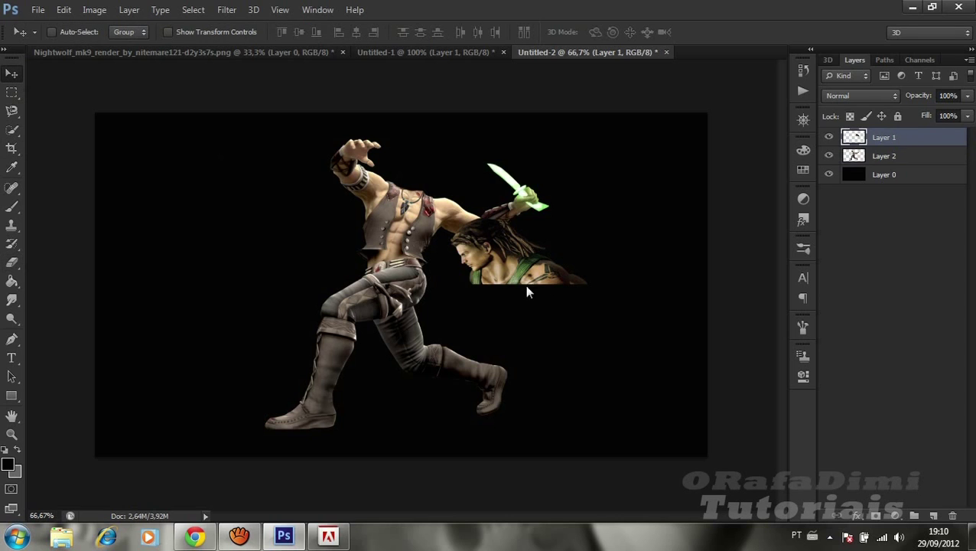
mouse_move(511, 257)
mouse_down()
mouse_move(441, 214)
mouse_move(436, 195)
mouse_up()
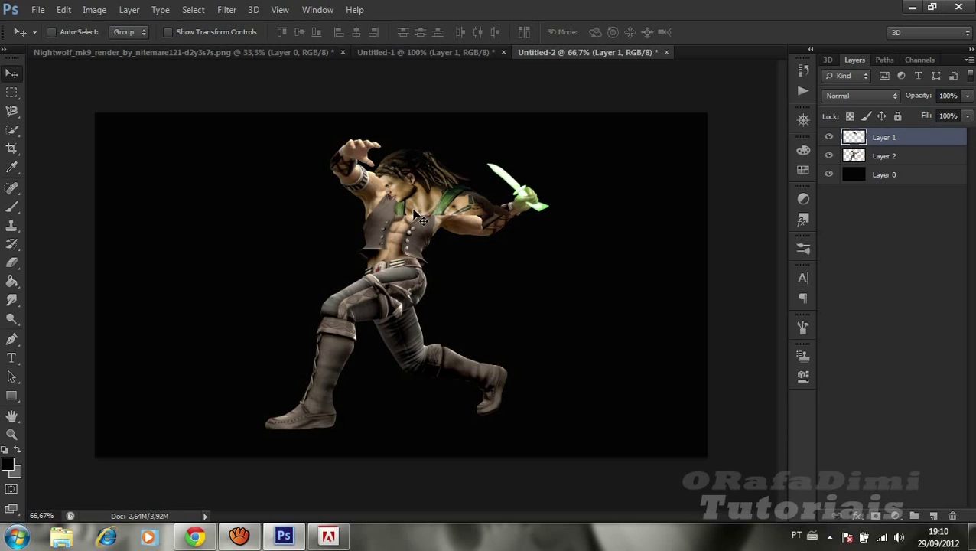
click(12, 263)
key(ctrl+plus)
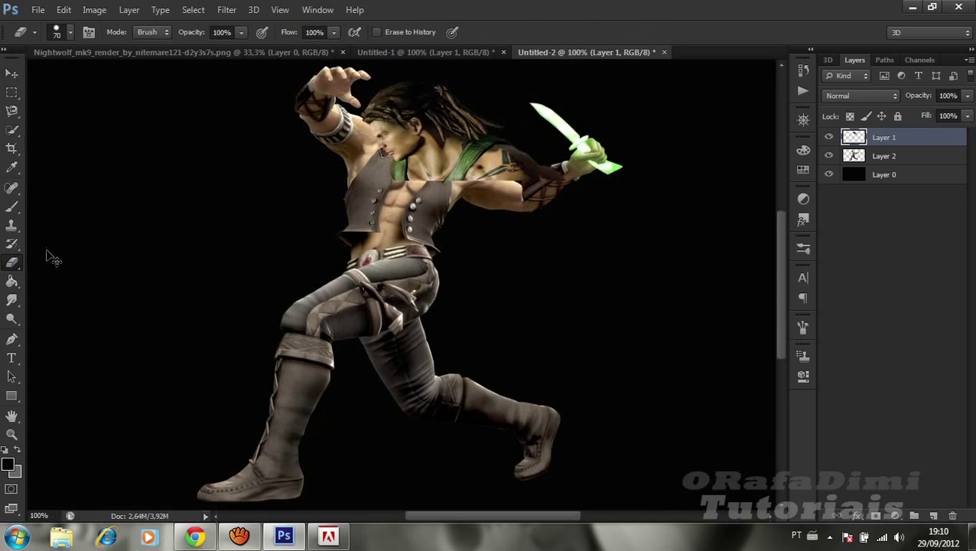
key(ctrl+plus)
scroll(693, 228, up, 5)
mouse_move(693, 228)
mouse_down()
mouse_move(594, 172)
mouse_move(400, 226)
mouse_up()
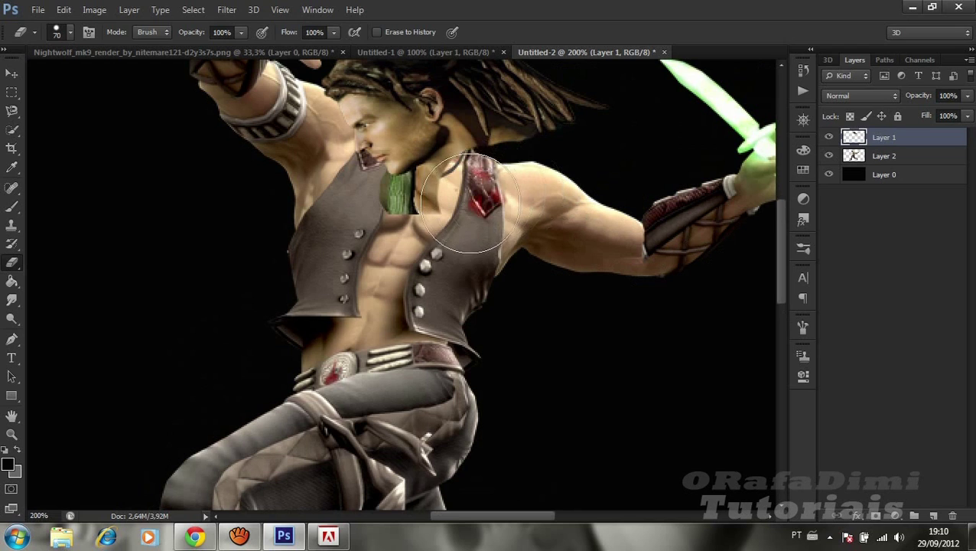
drag(400, 226, 359, 218)
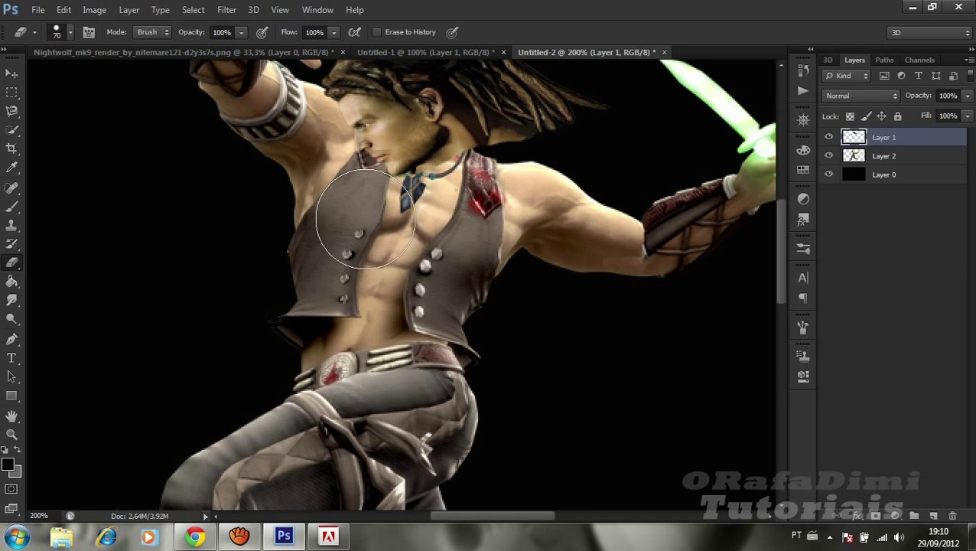
scroll(540, 322, up, 2)
scroll(551, 320, up, 2)
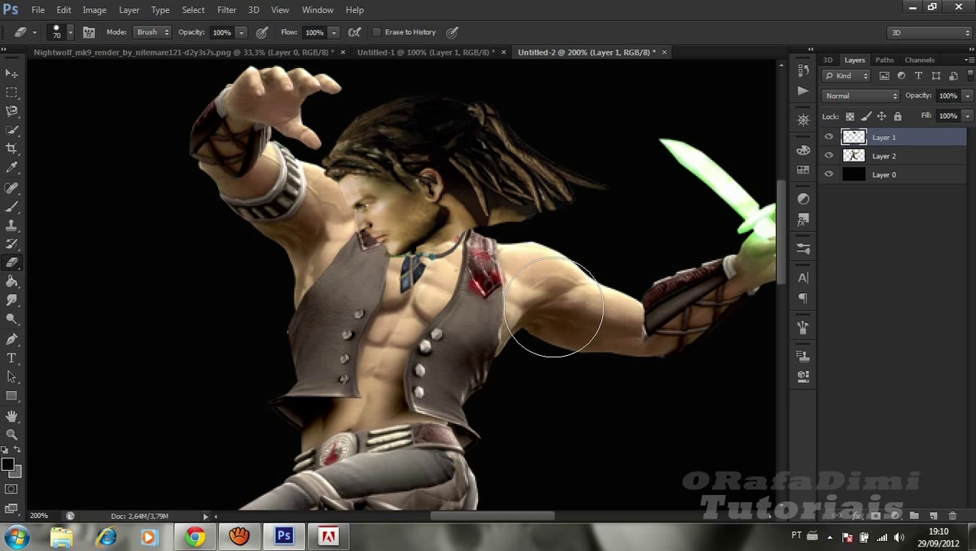
Rotate the head about 31.73° clockwise onto the neck and apply the transformation
key(ctrl+t)
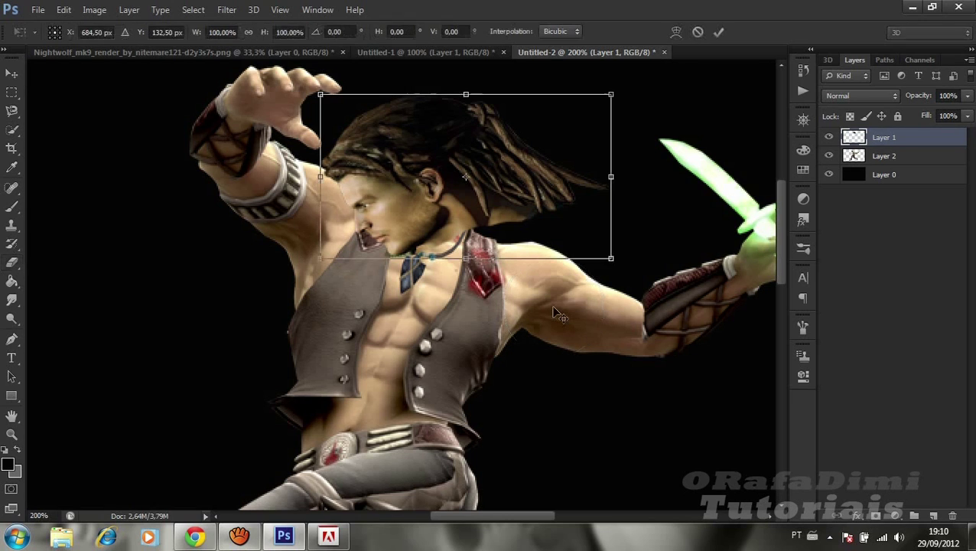
scroll(642, 252, up, 1)
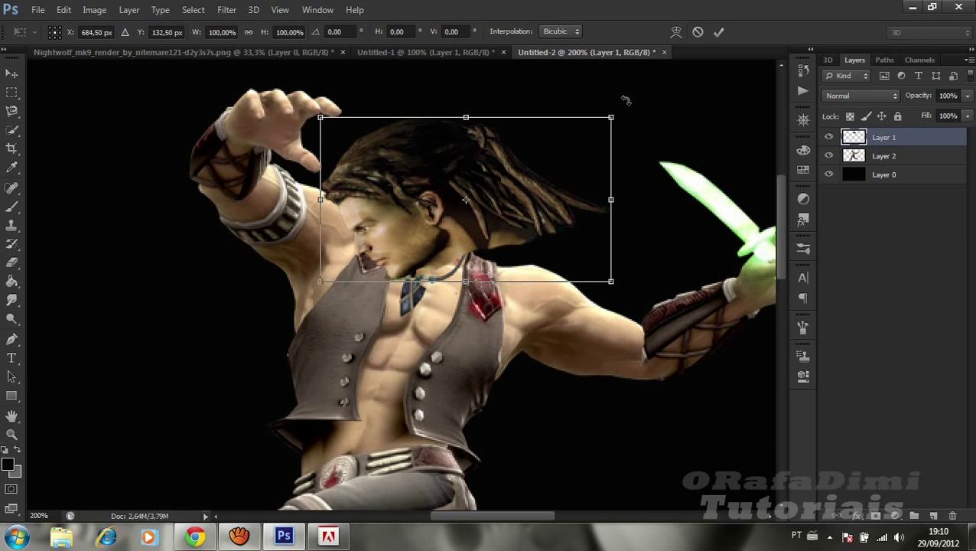
drag(624, 99, 619, 190)
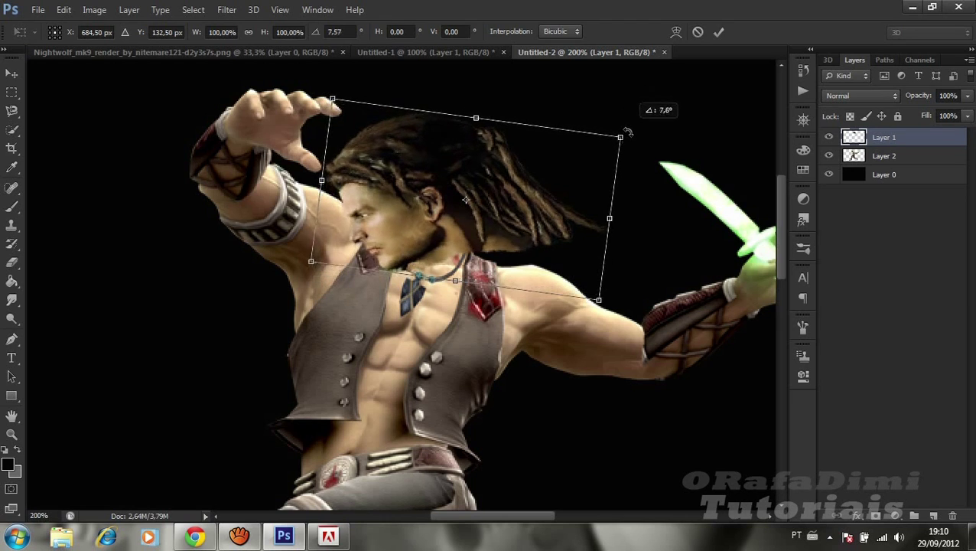
drag(619, 189, 614, 200)
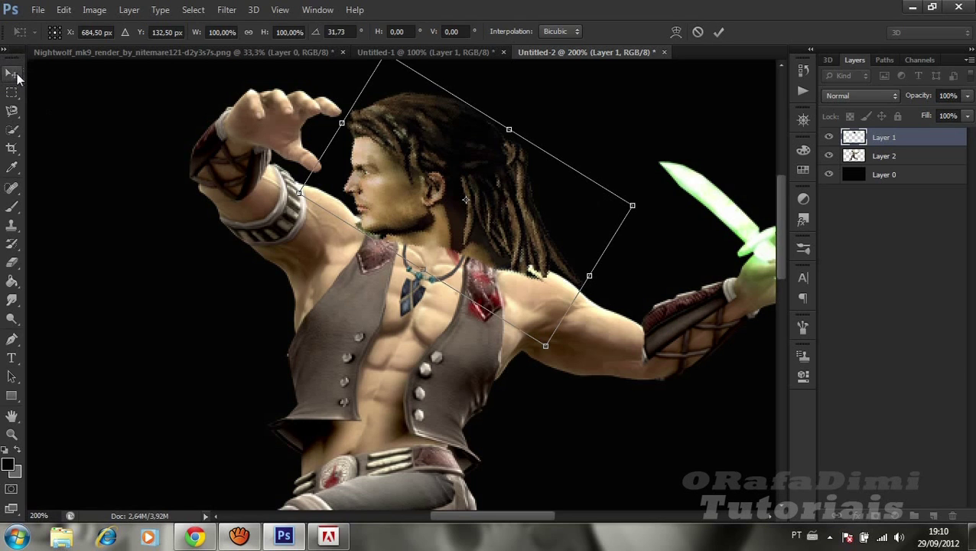
click(17, 75)
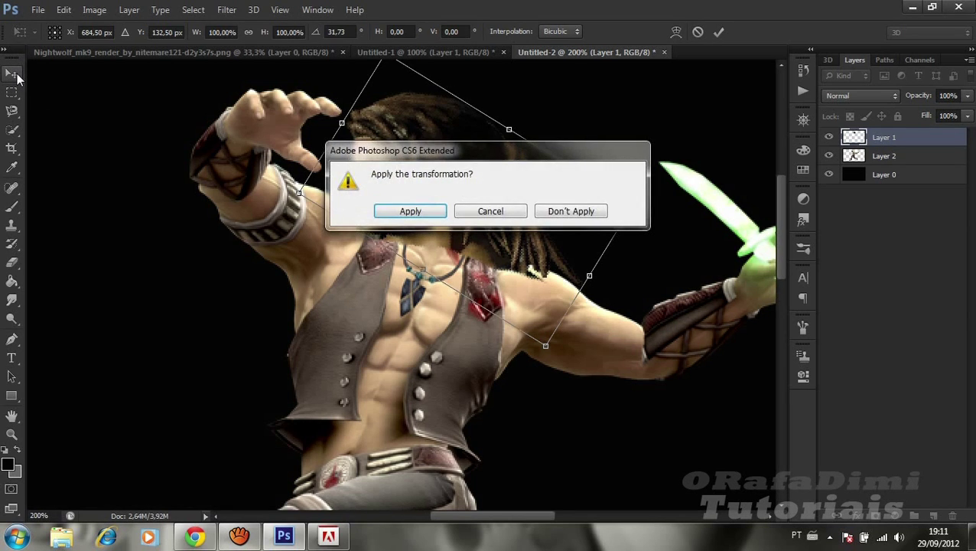
key(Return)
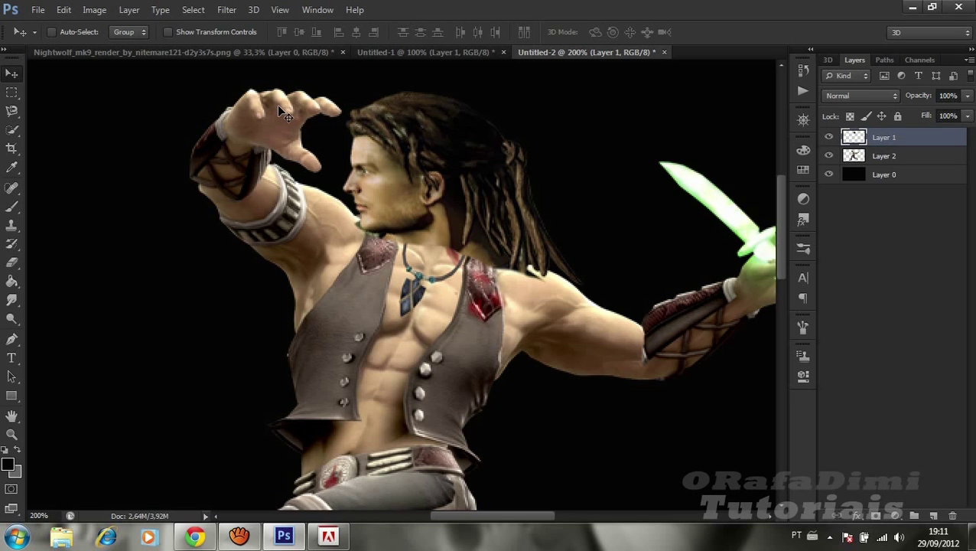
At 400% zoom, erase dark leftovers around the vest strap, necklace, chin and neck
click(10, 266)
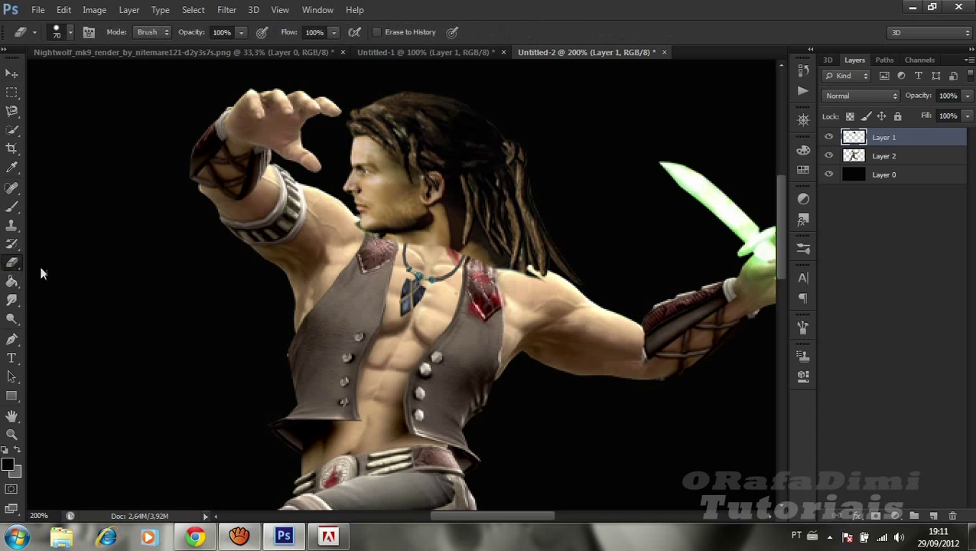
key(ctrl+plus)
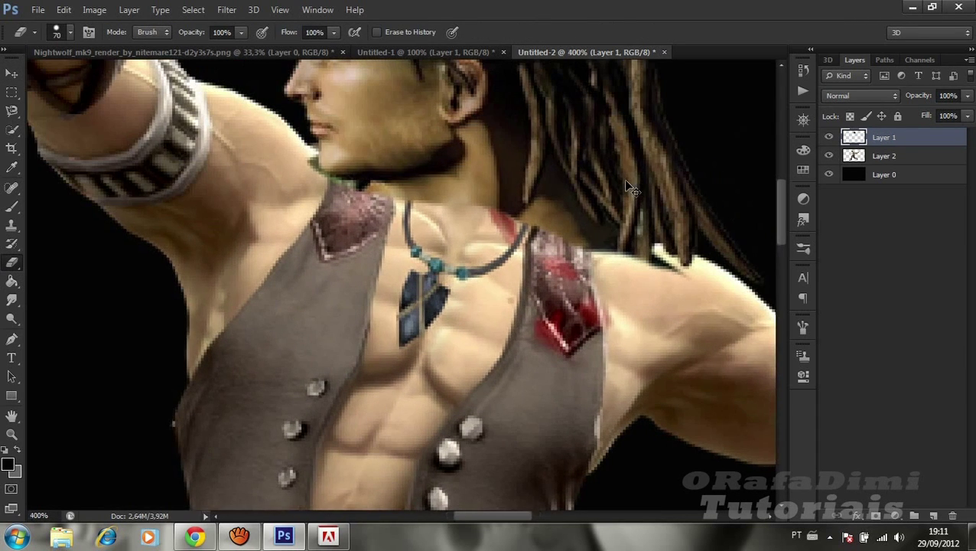
key(bracketleft)
key(bracketleft)
key(bracketleft)
drag(520, 215, 539, 226)
click(554, 202)
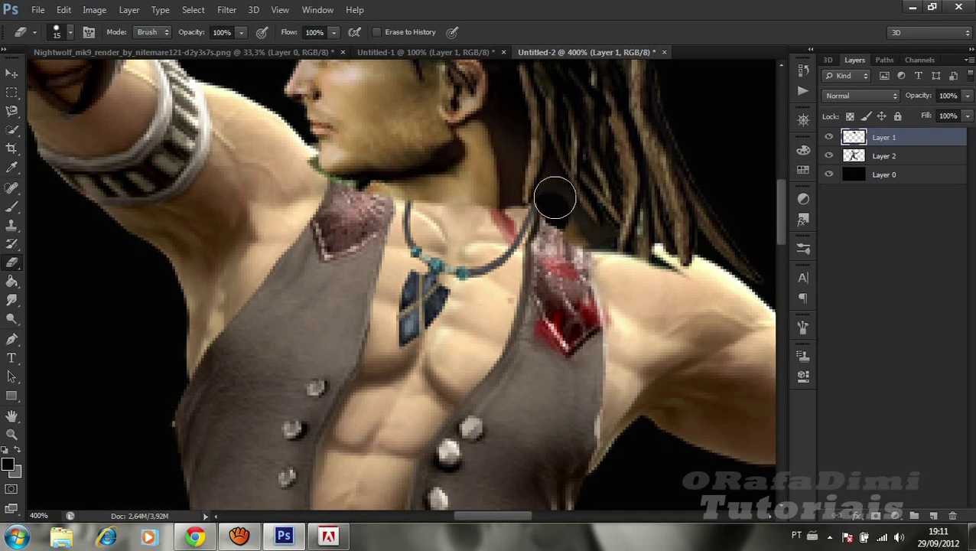
key(bracketleft)
key(bracketleft)
key(bracketleft)
key(bracketleft)
key(bracketleft)
key(bracketleft)
key(bracketleft)
mouse_move(555, 168)
mouse_down()
mouse_move(570, 209)
mouse_move(536, 201)
mouse_move(579, 212)
mouse_move(589, 261)
mouse_up()
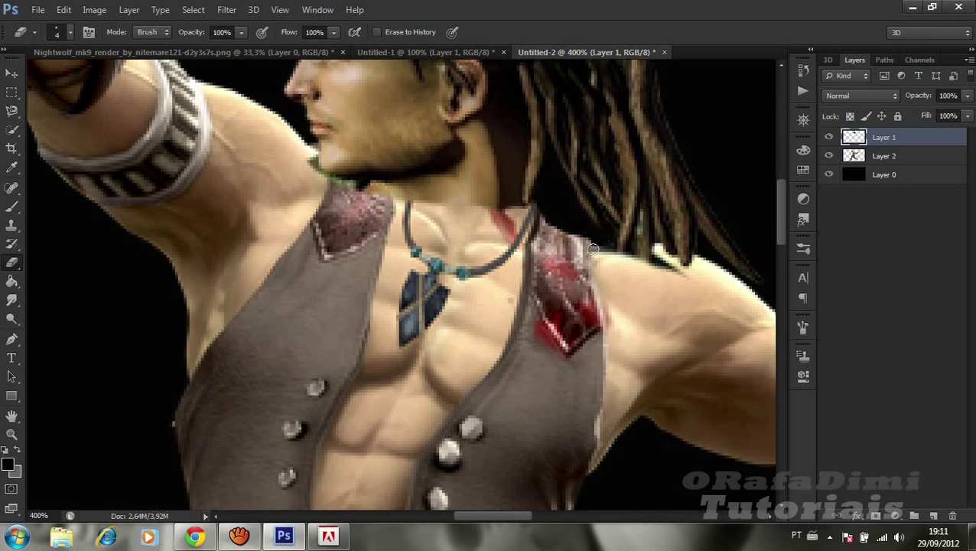
drag(527, 210, 540, 205)
mouse_move(306, 154)
mouse_down()
mouse_move(324, 176)
mouse_move(405, 199)
mouse_move(516, 203)
mouse_up()
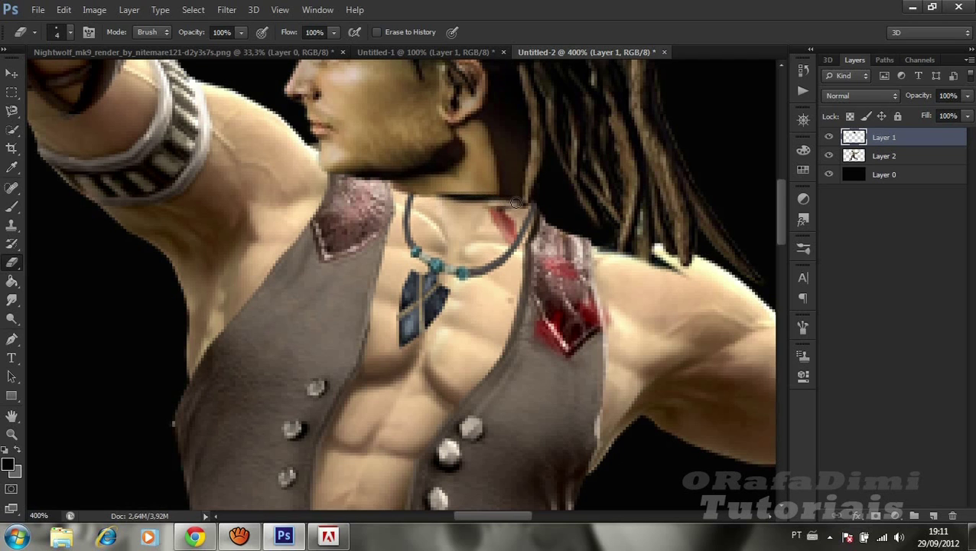
scroll(459, 229, up, 3)
scroll(459, 229, up, 2)
Nudge the head 0.18 cm down onto the neck and erase dark hair along the shoulder
key(v)
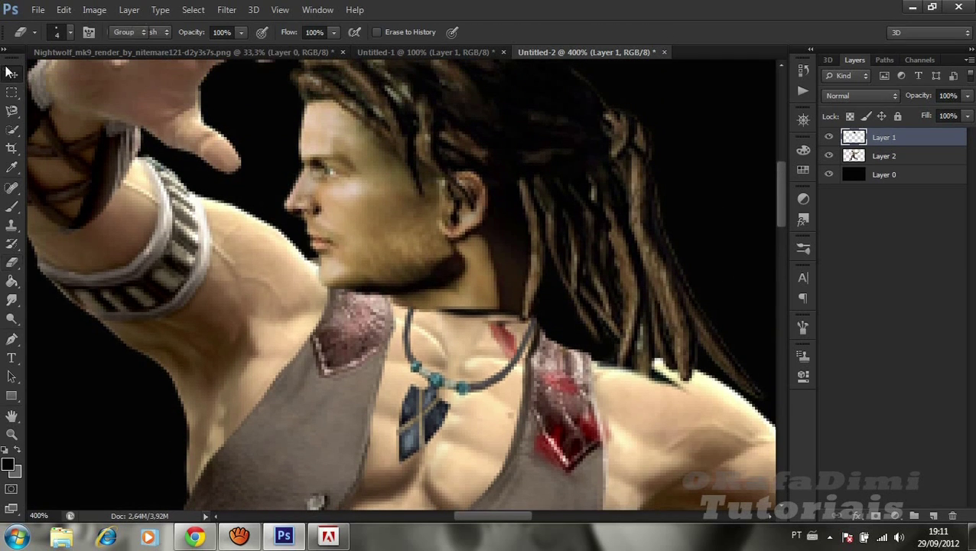
drag(513, 173, 516, 185)
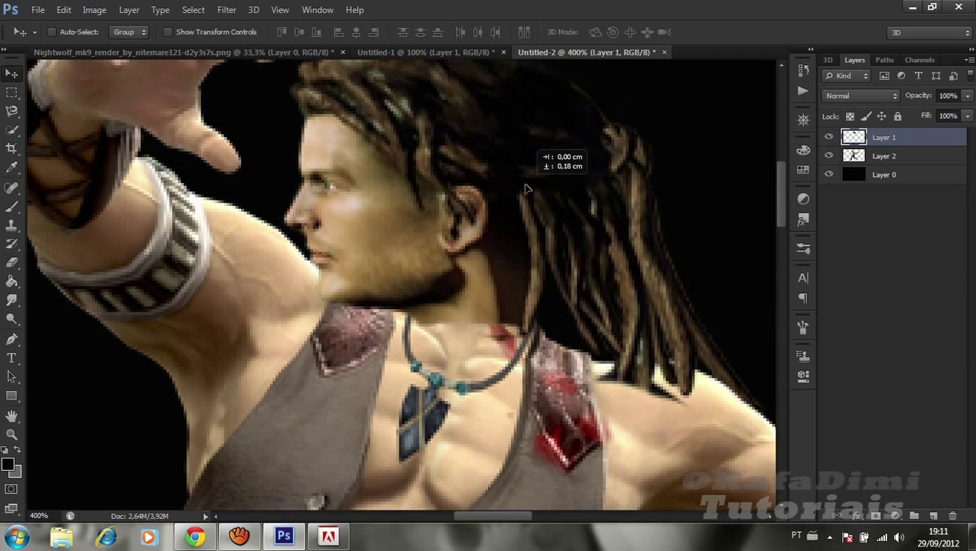
click(12, 262)
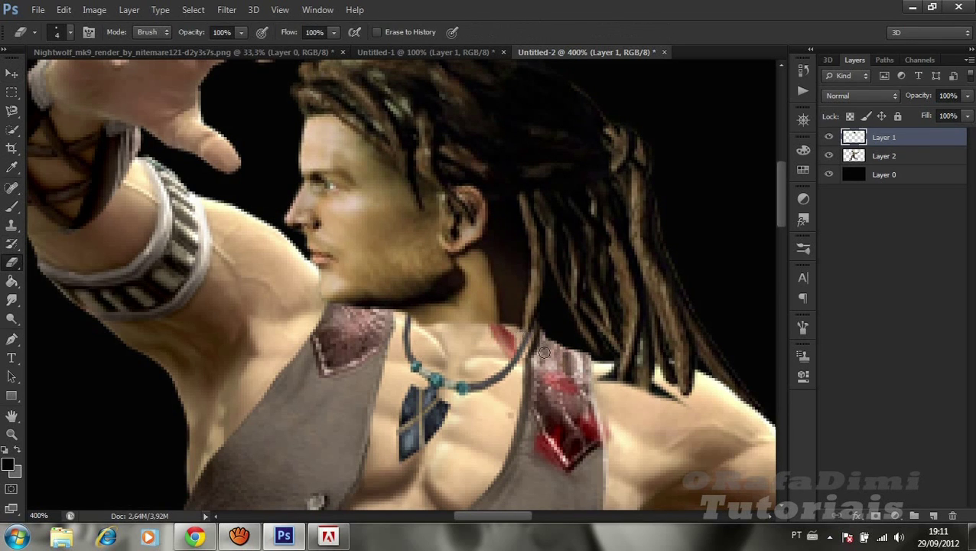
mouse_move(609, 378)
mouse_down()
mouse_move(630, 375)
mouse_move(678, 400)
mouse_move(664, 399)
mouse_up()
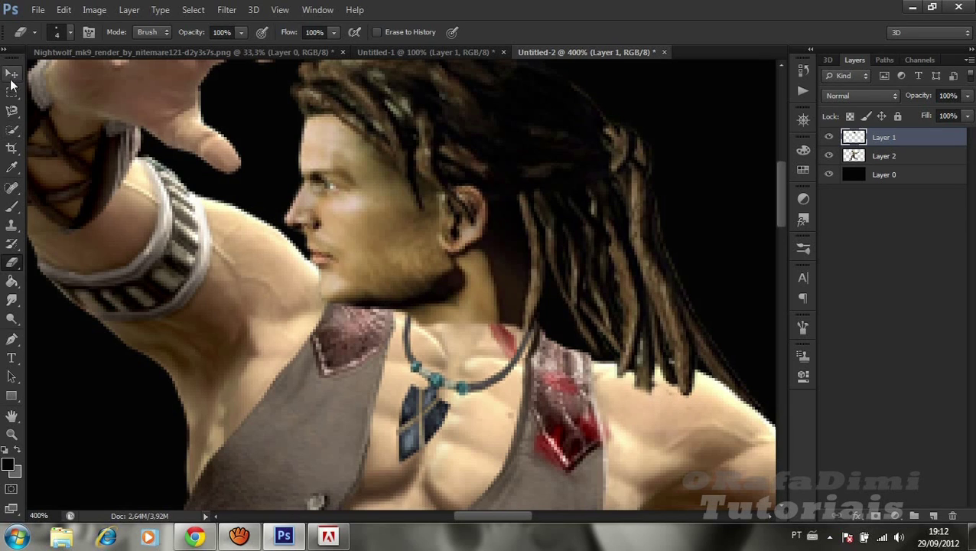
Select the head Layer 2 with the body Layer 1 and merge them into Layer 1
click(11, 75)
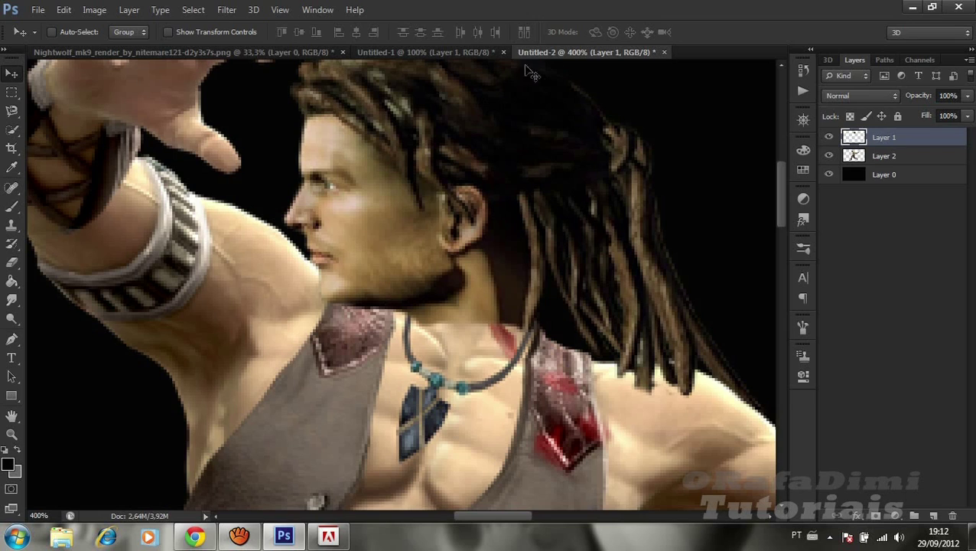
shift+click(905, 156)
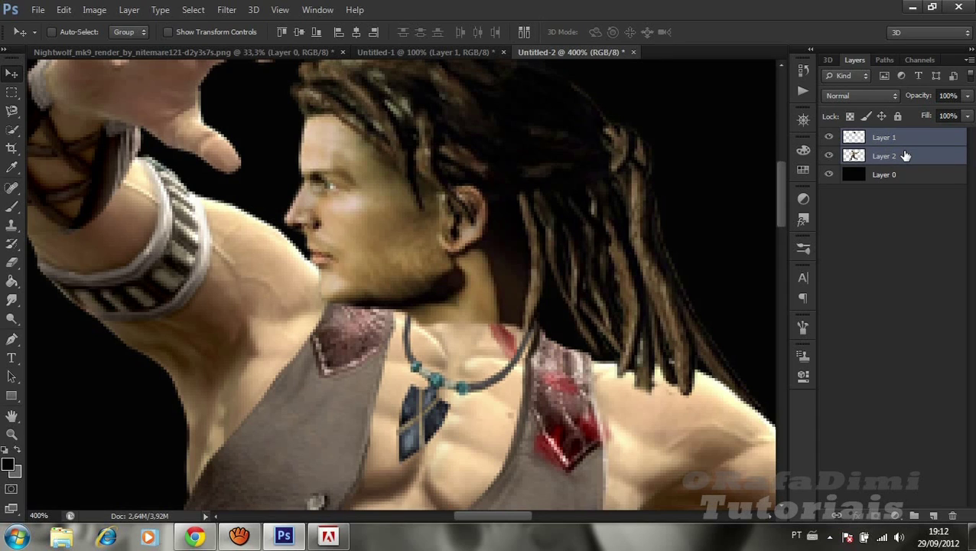
key(ctrl+e)
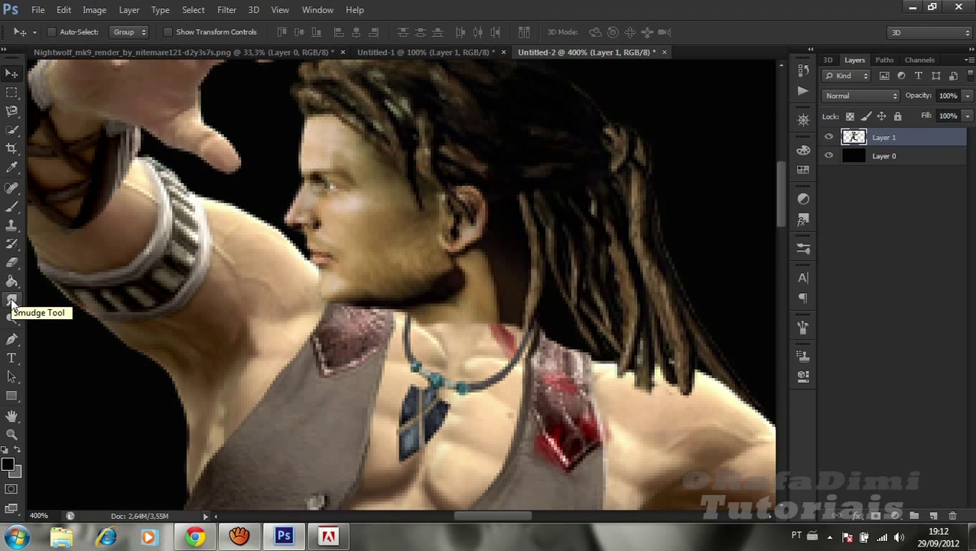
Switch to the Smudge tool, keeping its strength at 35%
drag(11, 302, 61, 329)
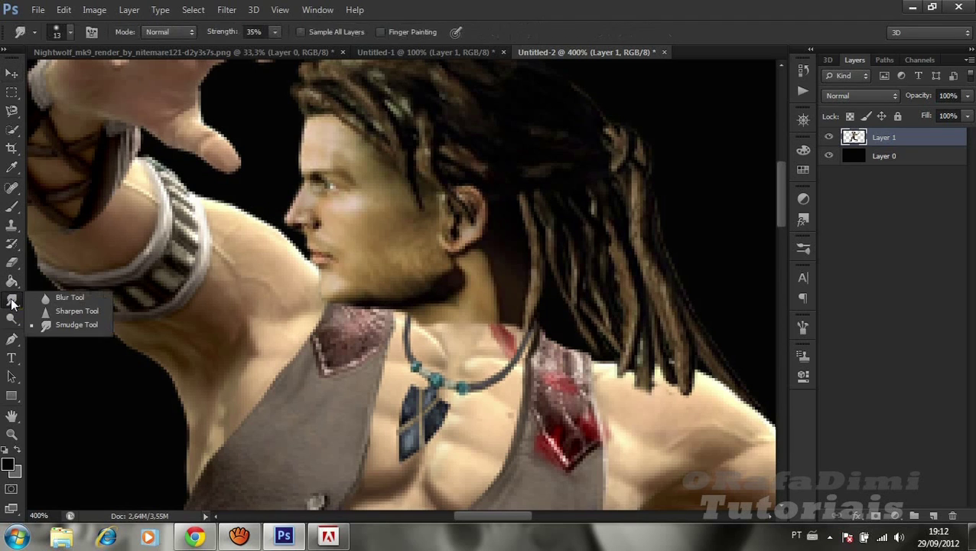
click(59, 323)
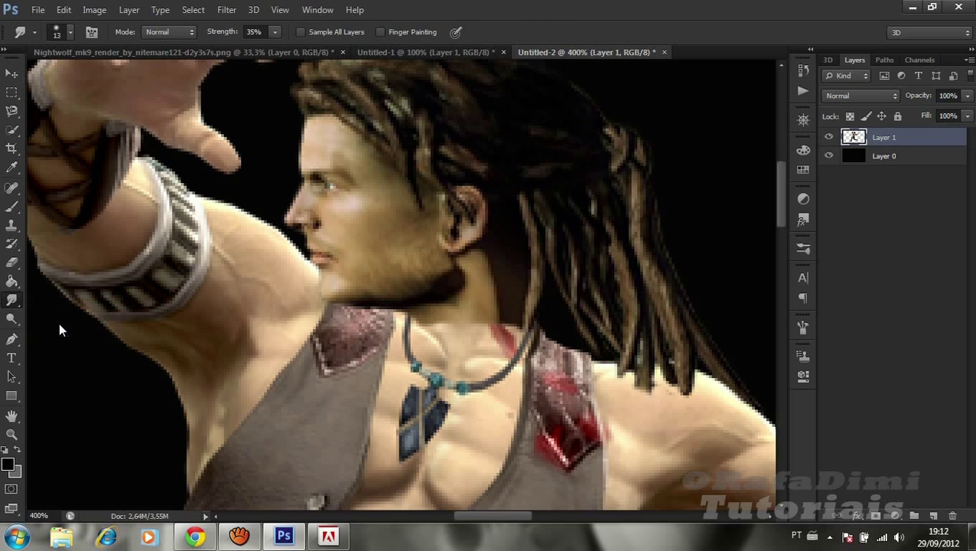
click(276, 33)
click(488, 31)
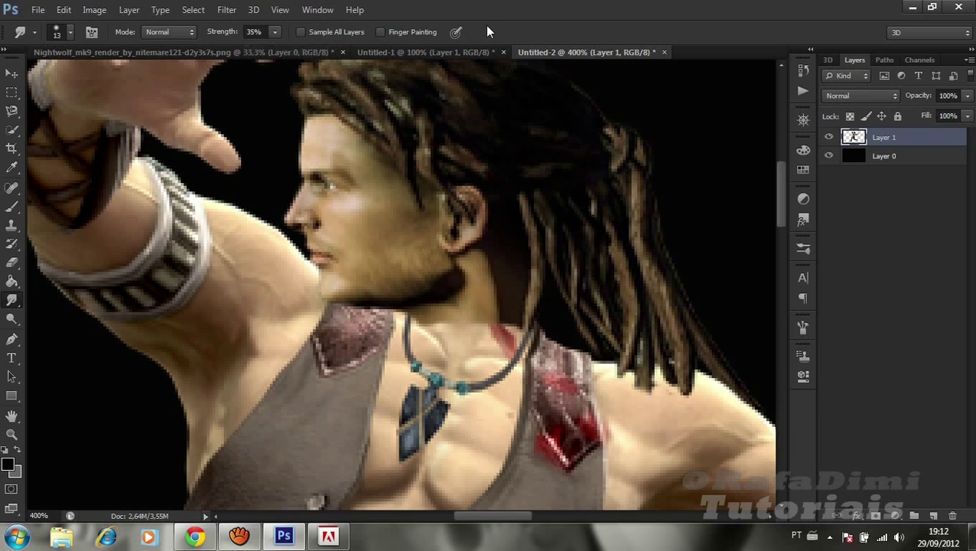
Replace the brush presets with Basic Brushes and choose the soft 12 px tip
click(69, 32)
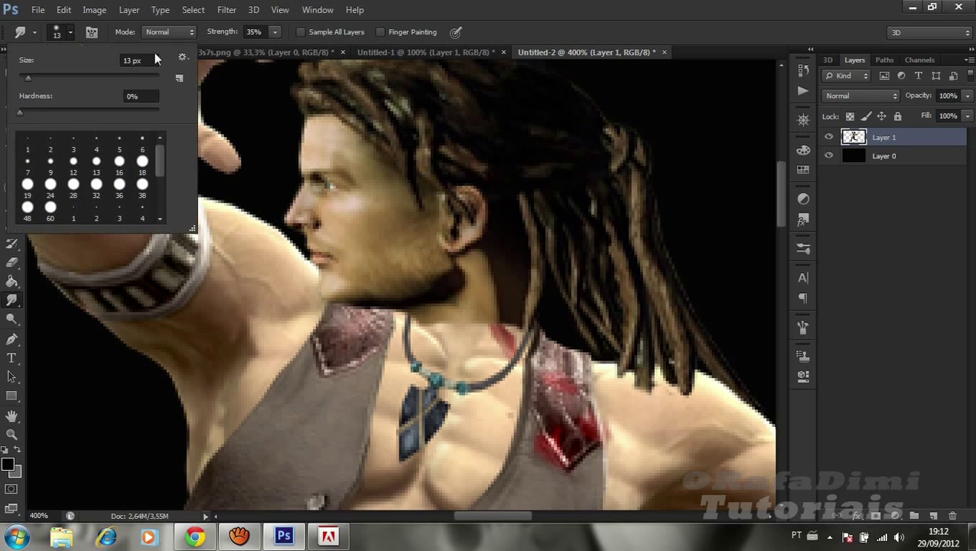
click(185, 58)
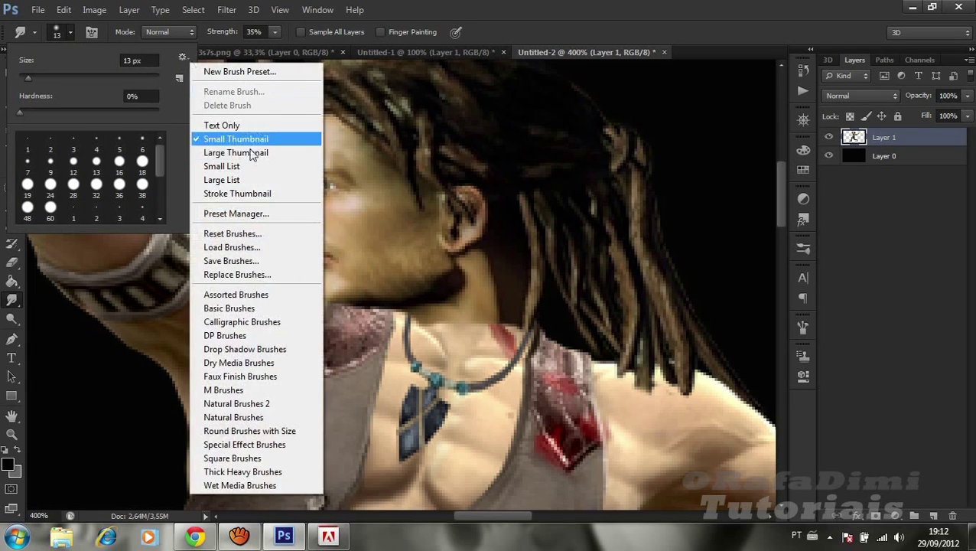
click(244, 310)
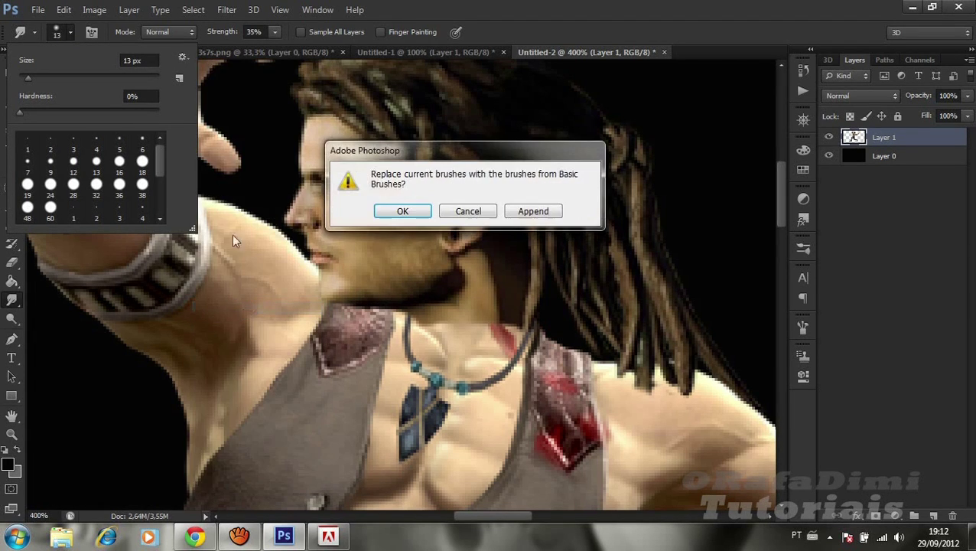
click(386, 215)
drag(159, 159, 158, 176)
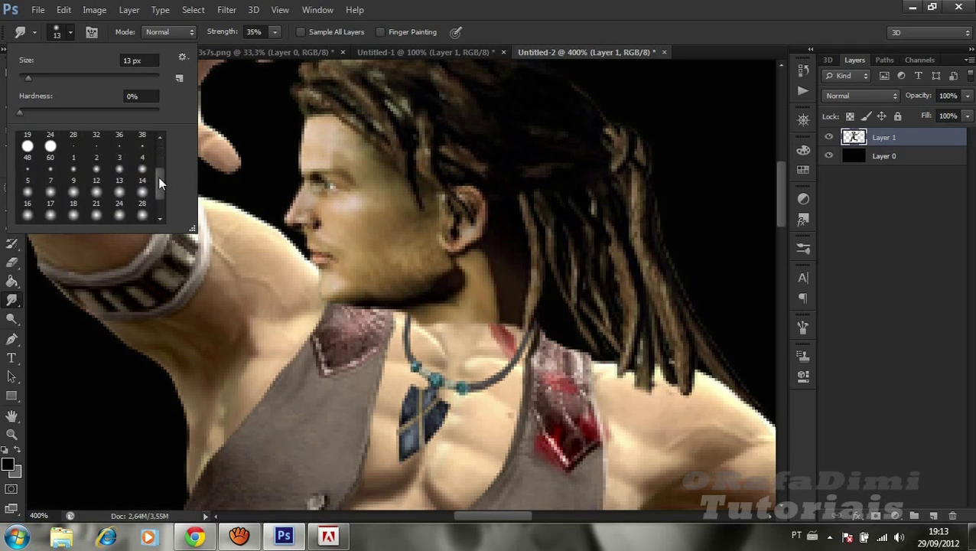
click(96, 170)
click(68, 28)
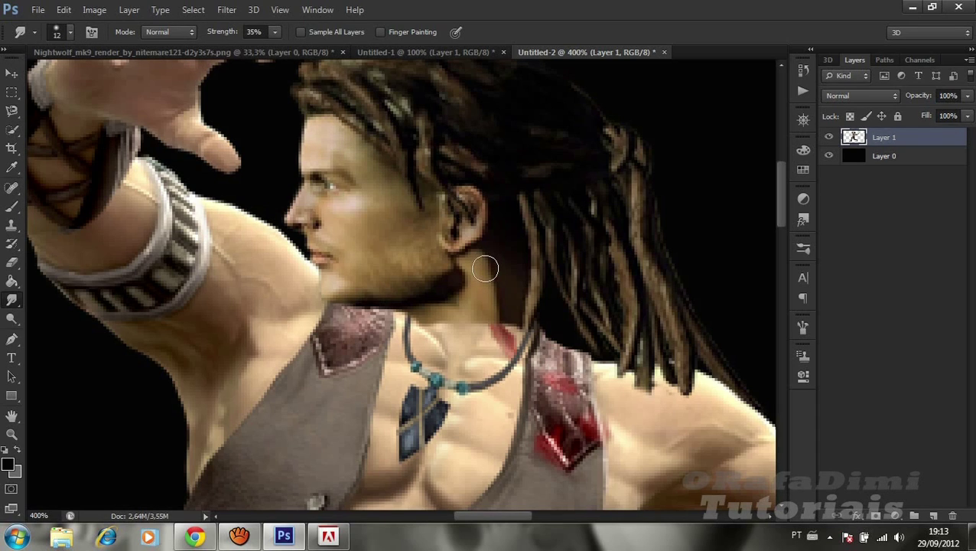
Smudge the jaw shadow, the area below the ear and the skin near the necklace string into the neck
drag(485, 267, 464, 314)
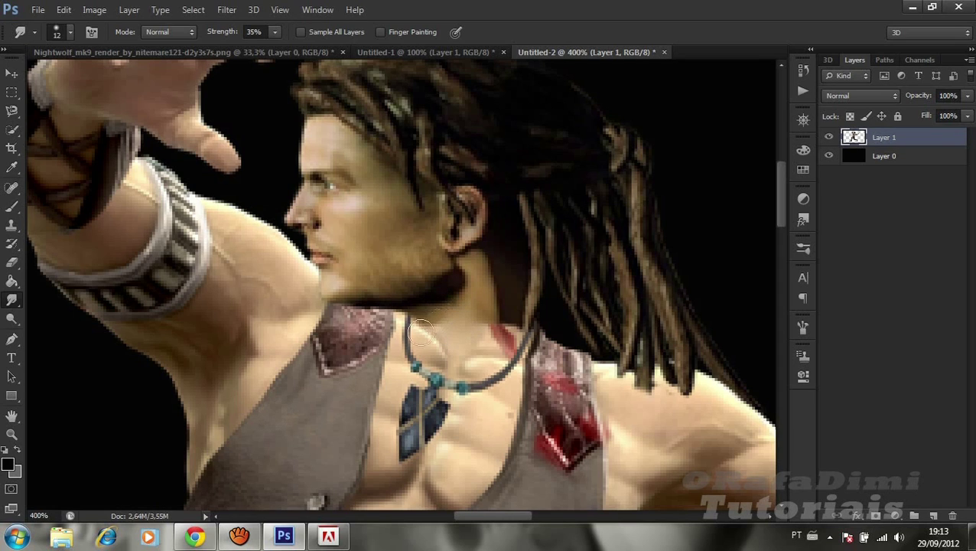
drag(422, 322, 407, 340)
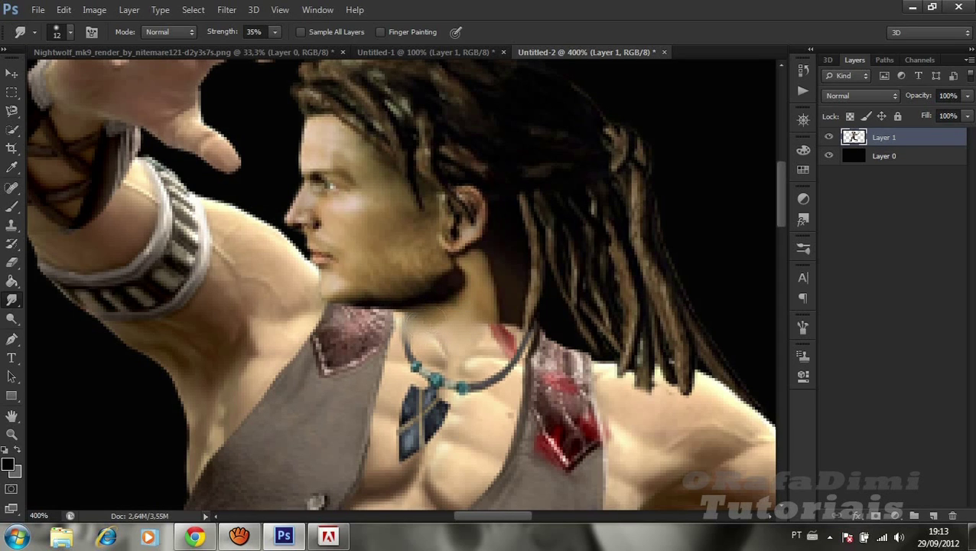
drag(498, 309, 482, 333)
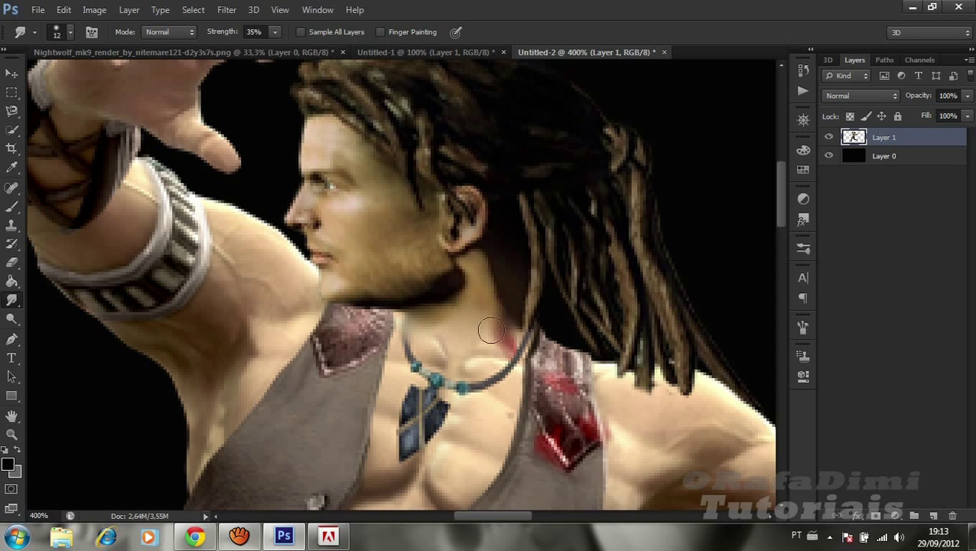
mouse_move(482, 333)
mouse_down()
mouse_move(432, 317)
mouse_move(504, 321)
mouse_move(441, 329)
mouse_up()
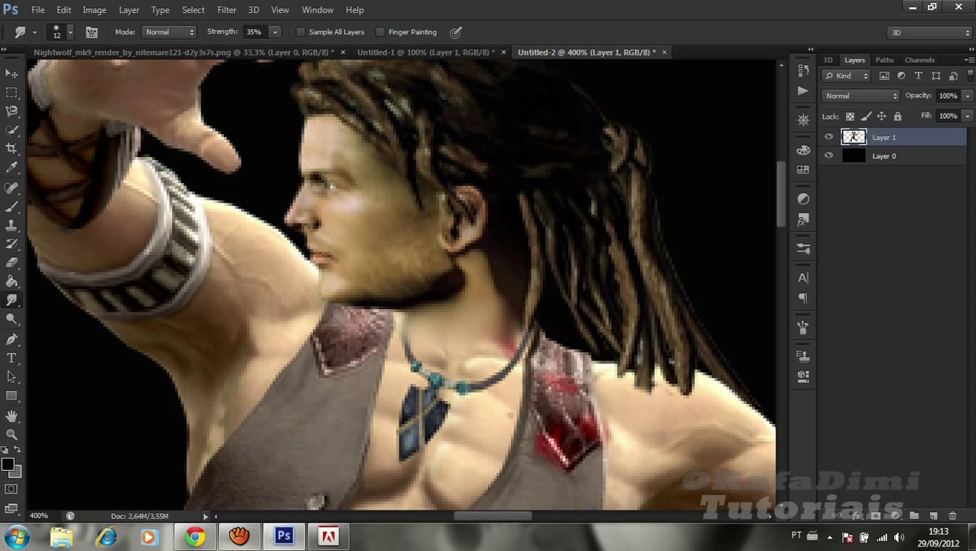
Zoom out to 100% and delete the black Layer 0, leaving Layer 1 on transparency
scroll(446, 331, down, 3)
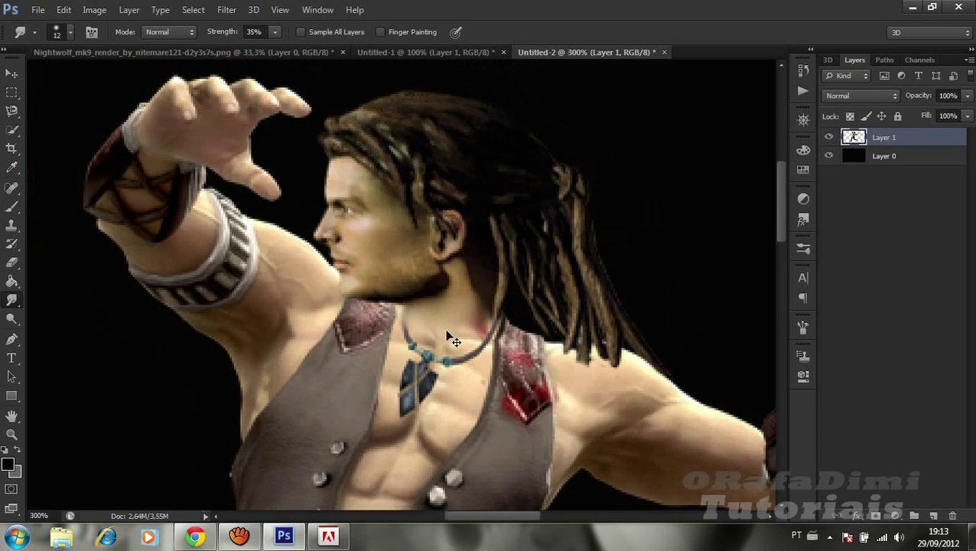
scroll(290, 251, down, 2)
scroll(291, 245, down, 1)
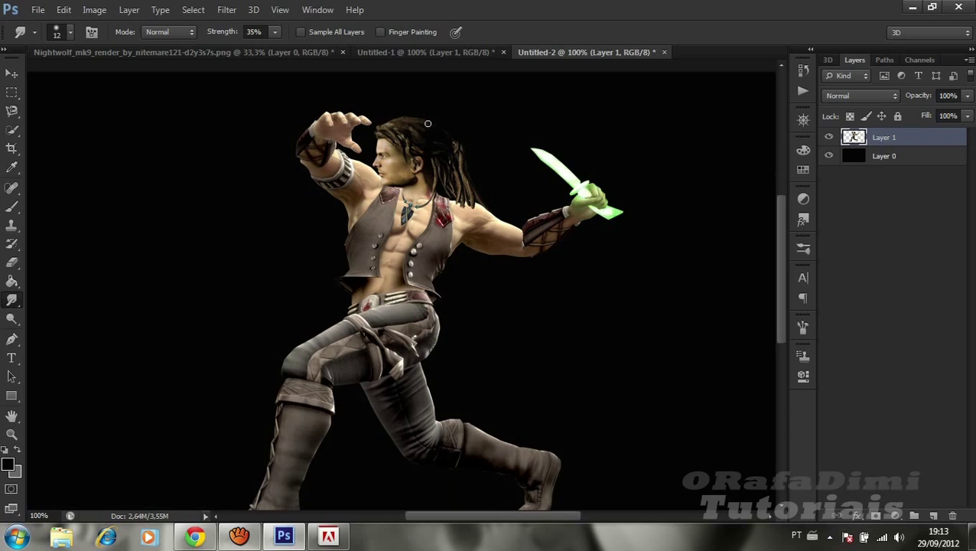
click(890, 158)
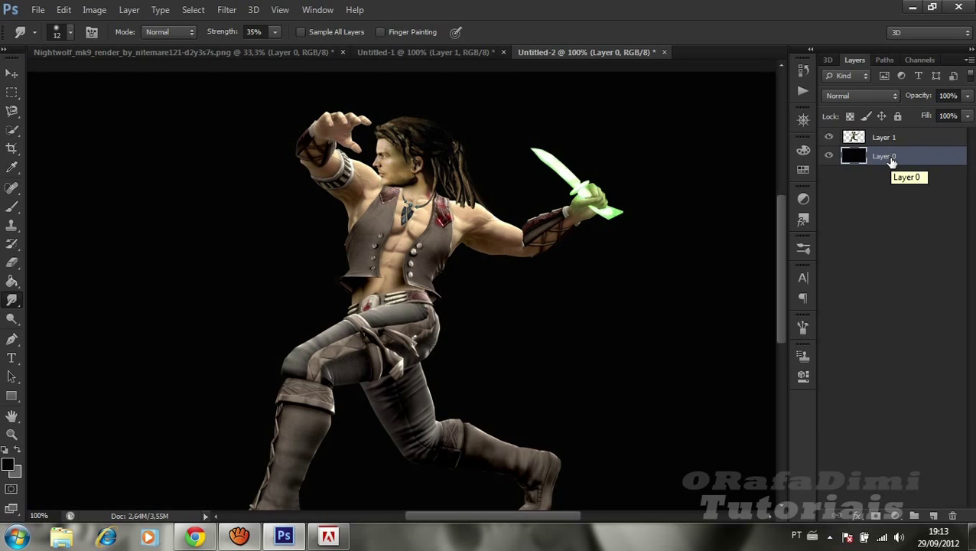
key(Delete)
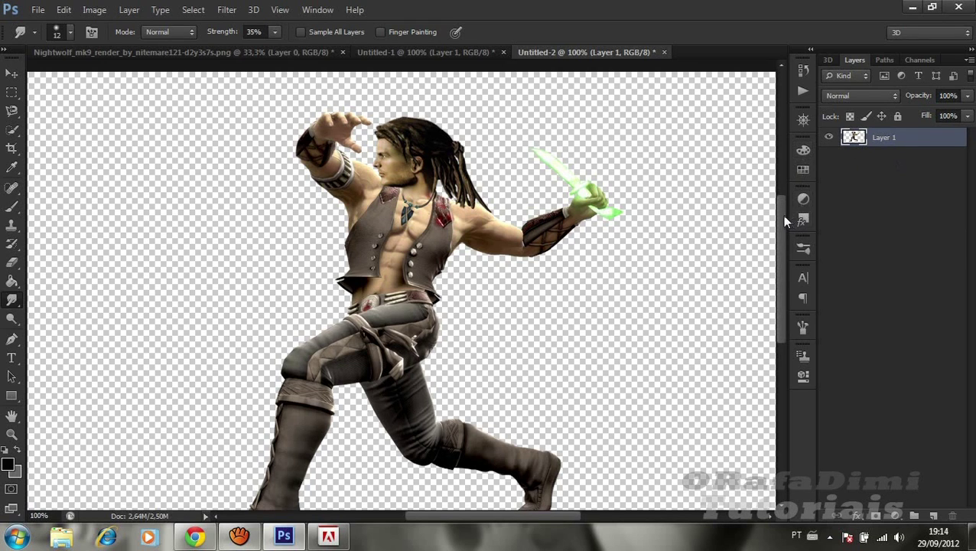
mouse_move(780, 214)
mouse_down()
mouse_move(780, 288)
mouse_move(782, 243)
mouse_up()
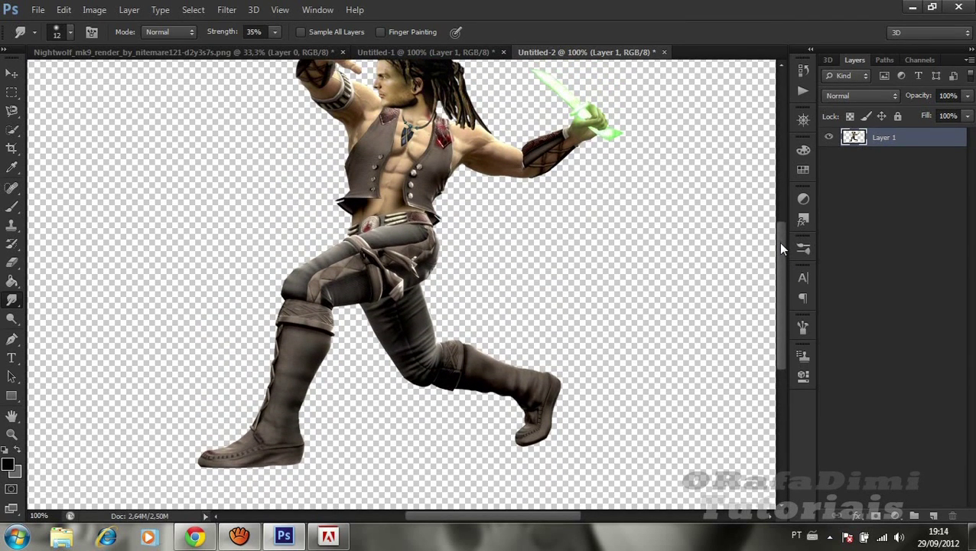